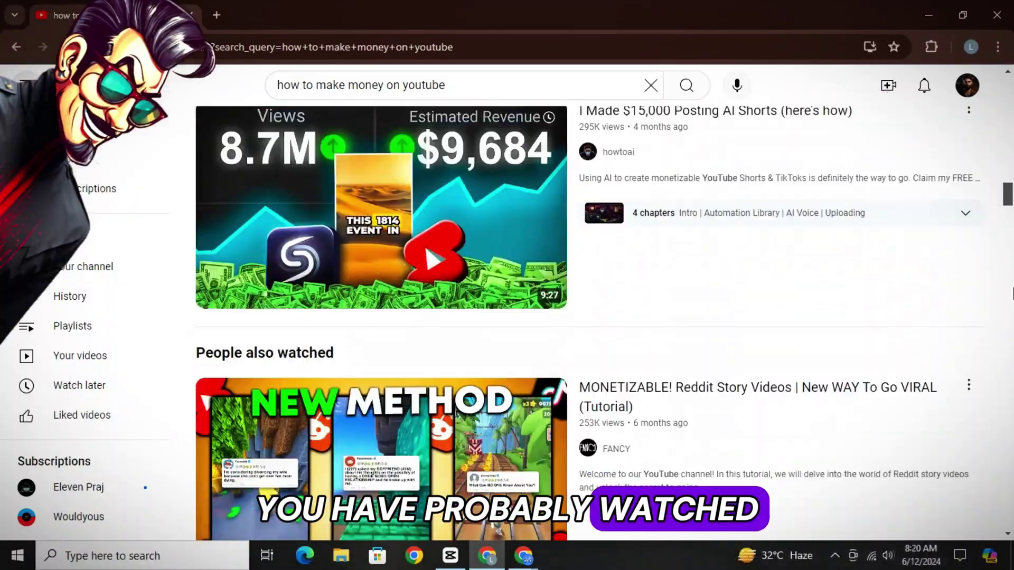
- Scroll down through the ShortMake landing page before signing in to the workspace
scroll(1012, 294, down, 10)
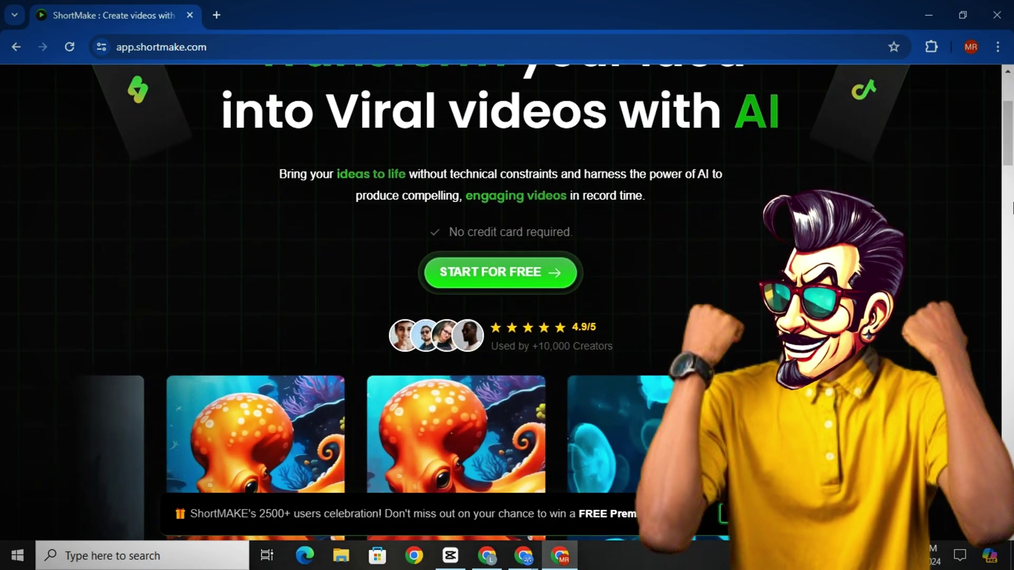
scroll(1012, 207, down, 3)
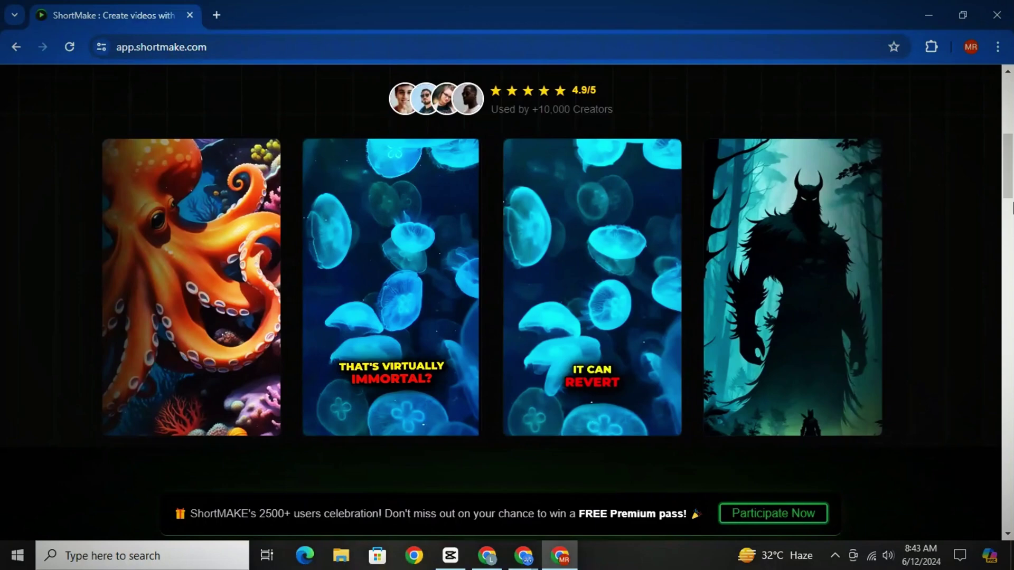
scroll(1011, 208, down, 6)
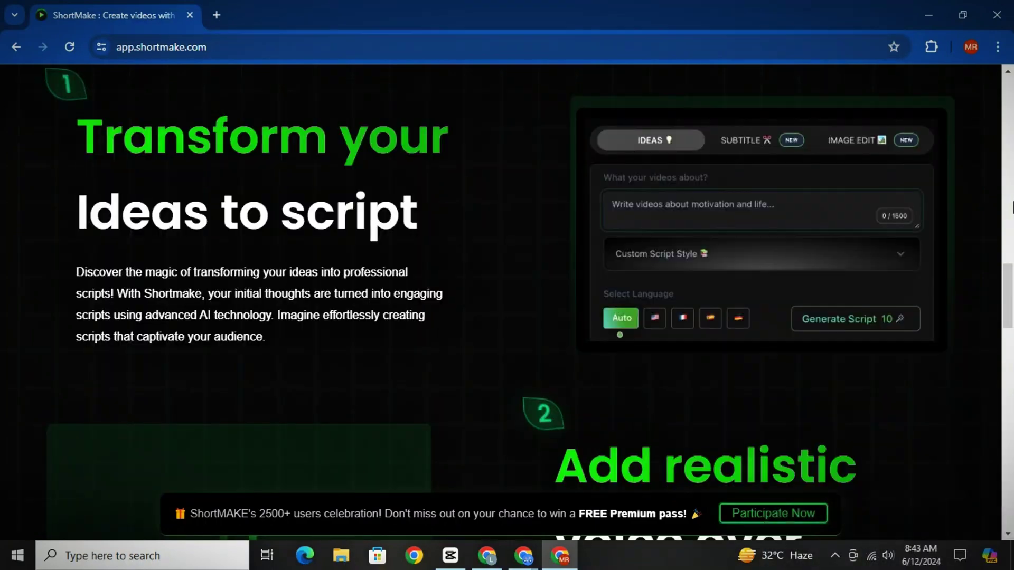
scroll(1011, 207, down, 5)
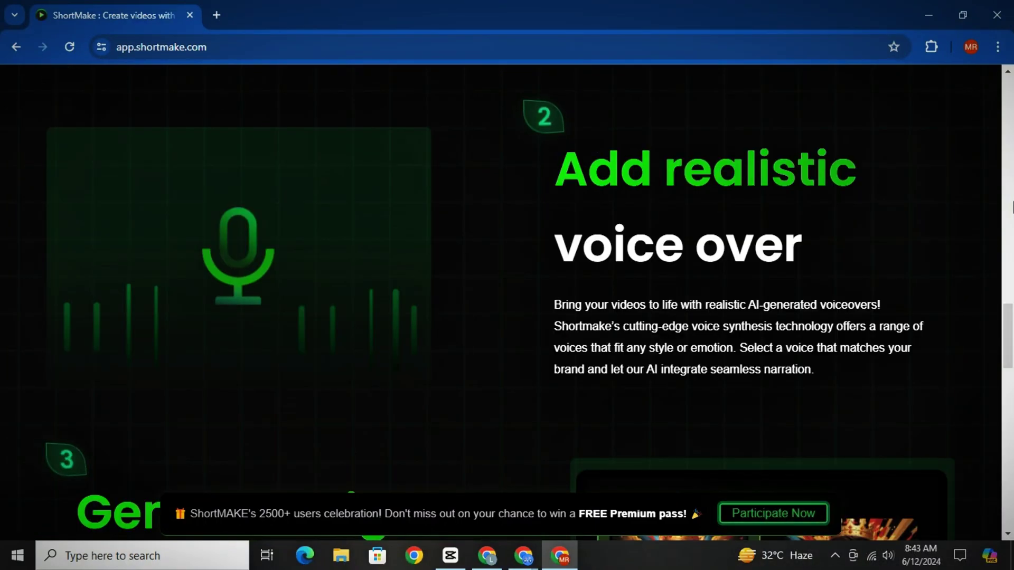
scroll(1011, 207, down, 5)
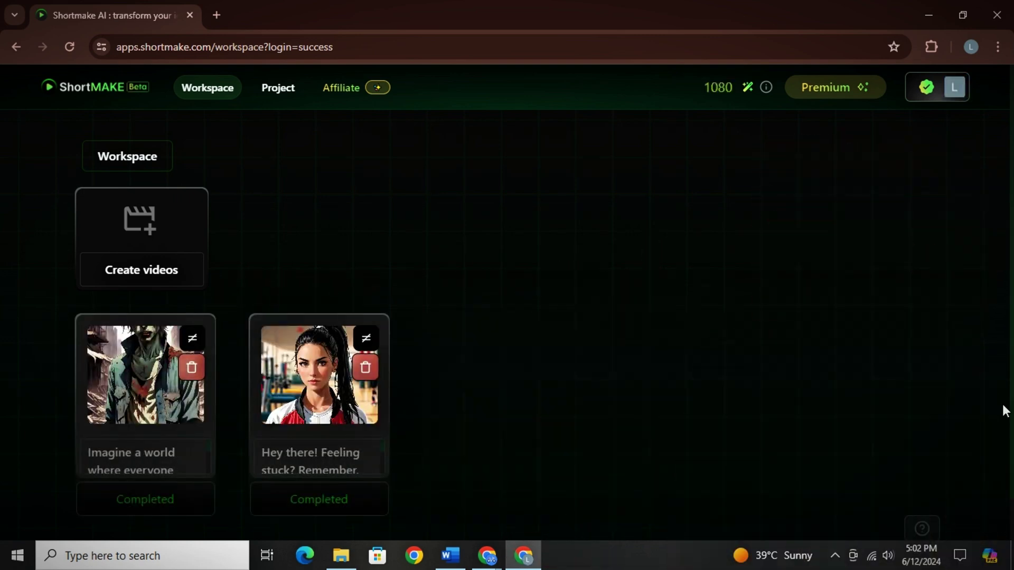
- Start a new video with the pasted secret-societies topic and generate its narration script
click(141, 233)
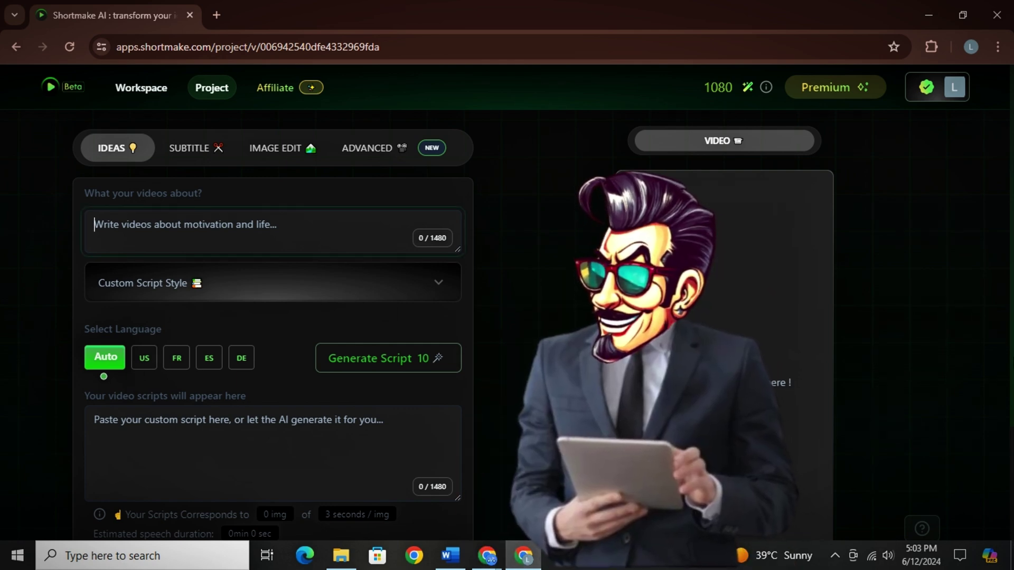
key(ctrl+v)
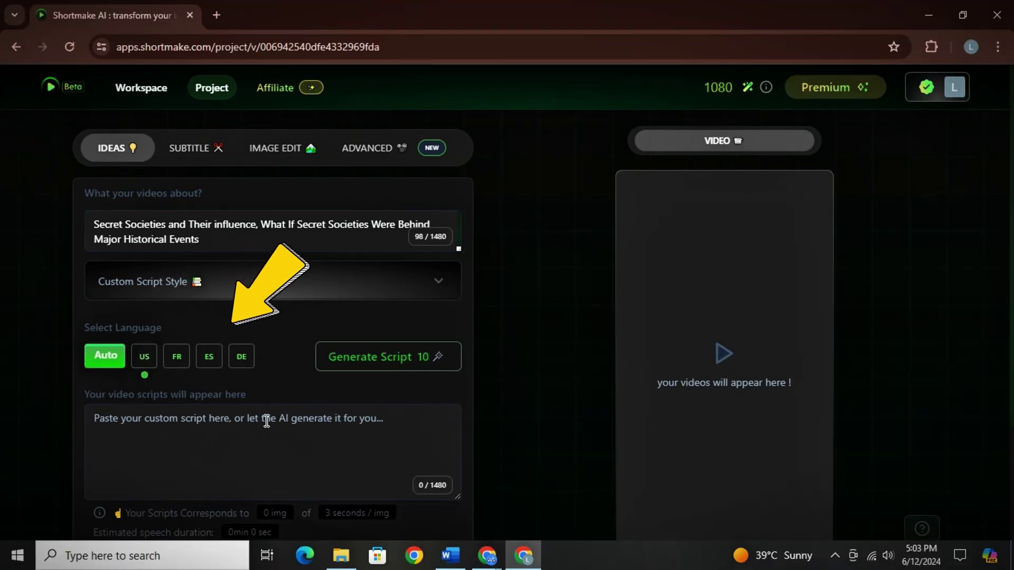
click(383, 364)
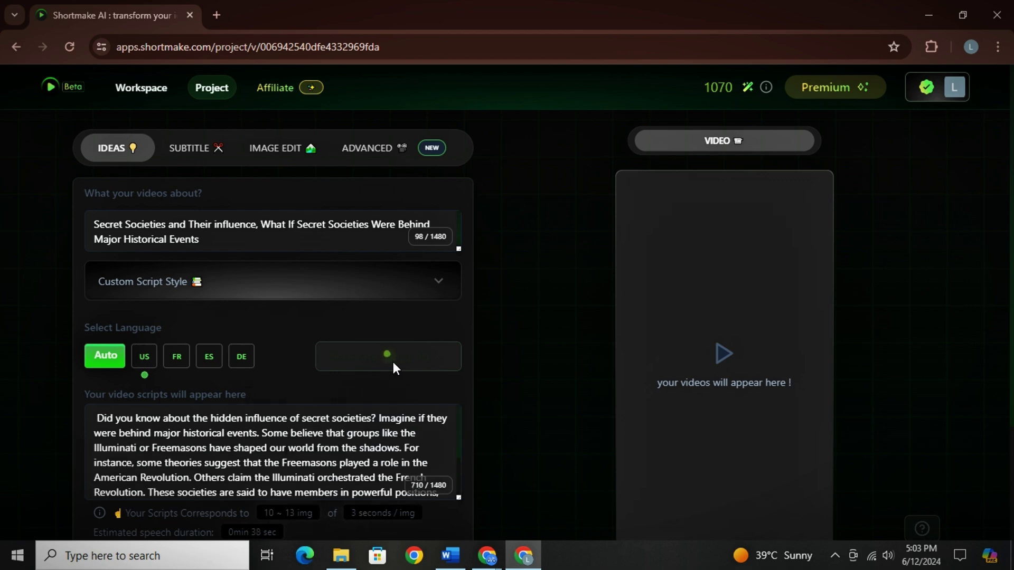
- Select the opening lines of the generated 789-character script
scroll(393, 362, down, 3)
scroll(377, 287, down, 3)
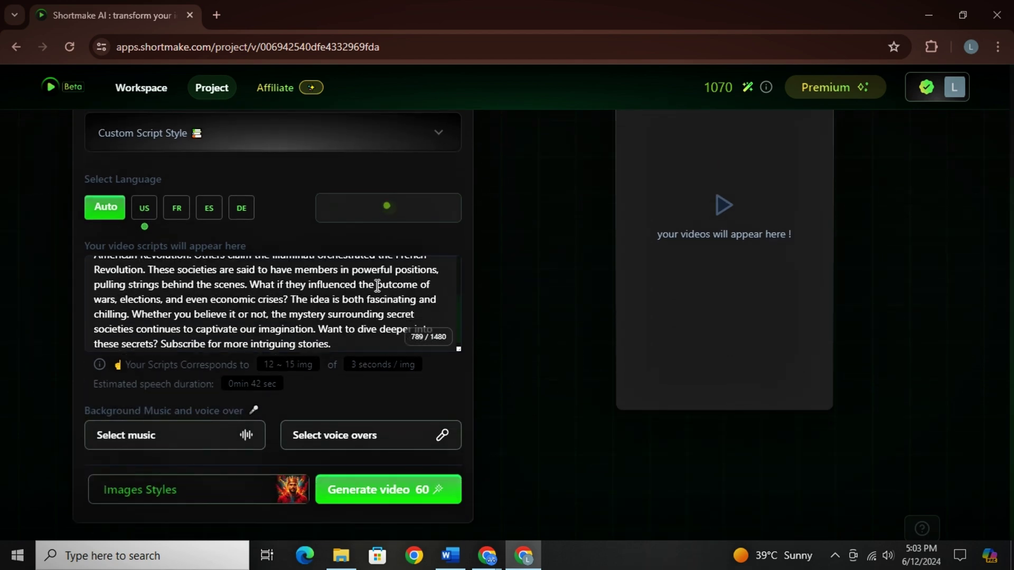
scroll(377, 288, up, 5)
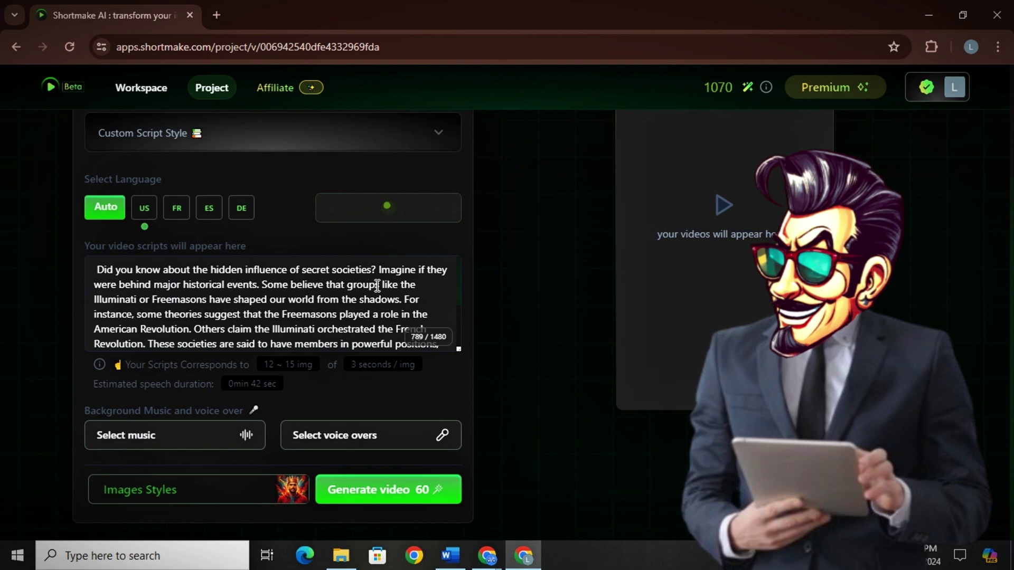
drag(95, 269, 442, 301)
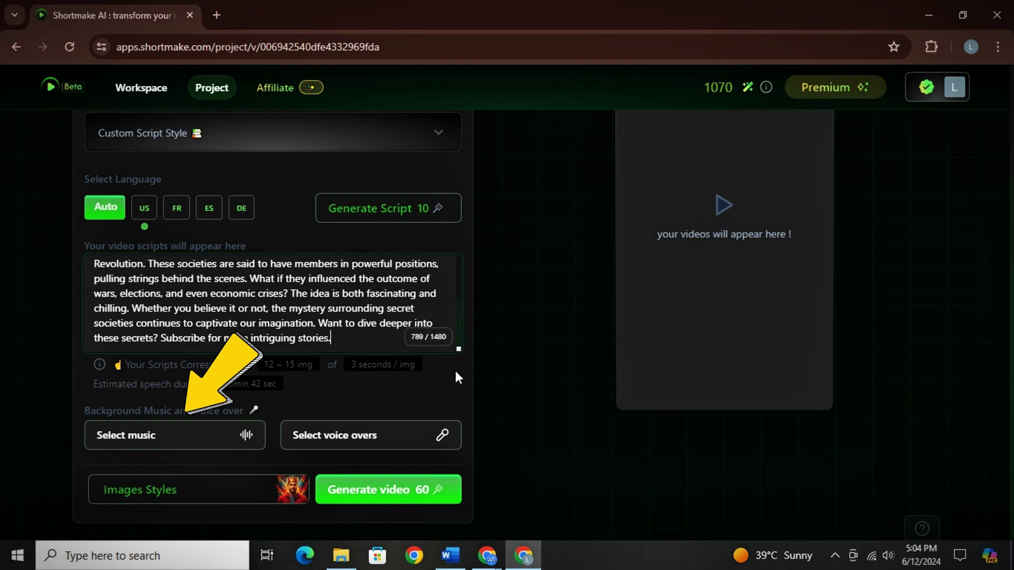
- Set the background music to Xmen motivation
click(231, 439)
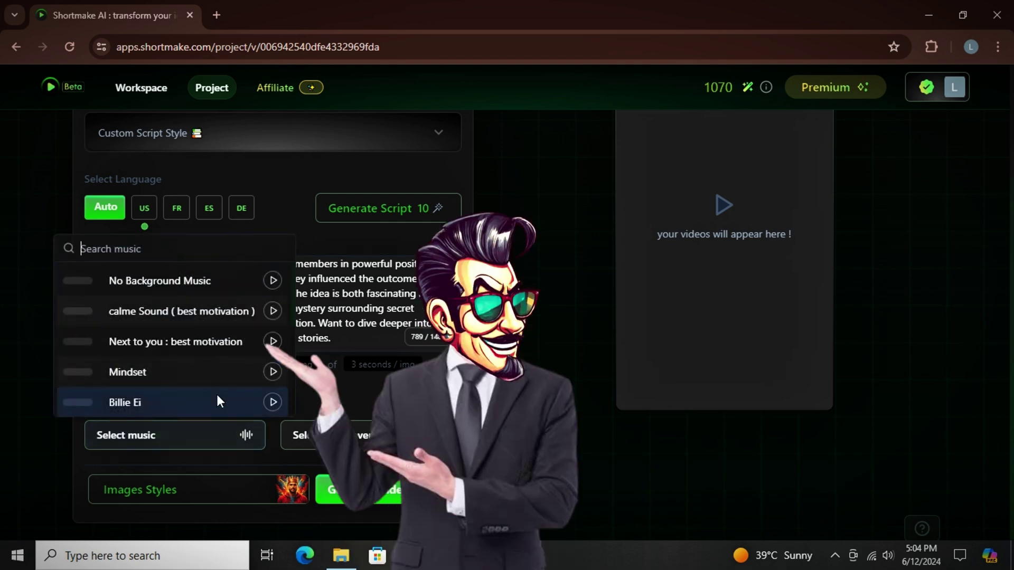
scroll(192, 287, down, 3)
click(154, 345)
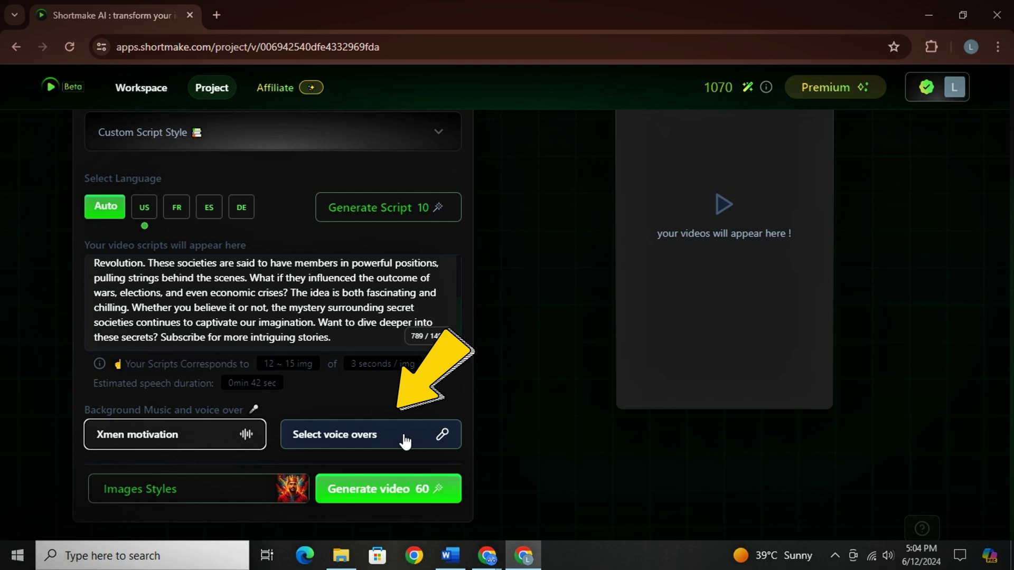
- Choose Kratos as the narrator voice-over
click(405, 442)
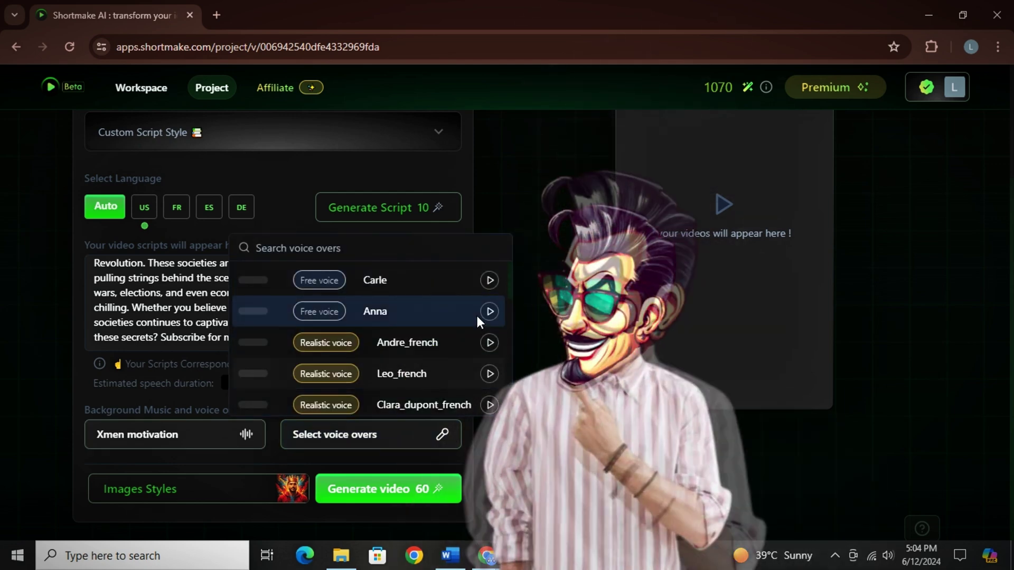
scroll(477, 316, down, 5)
scroll(423, 306, up, 2)
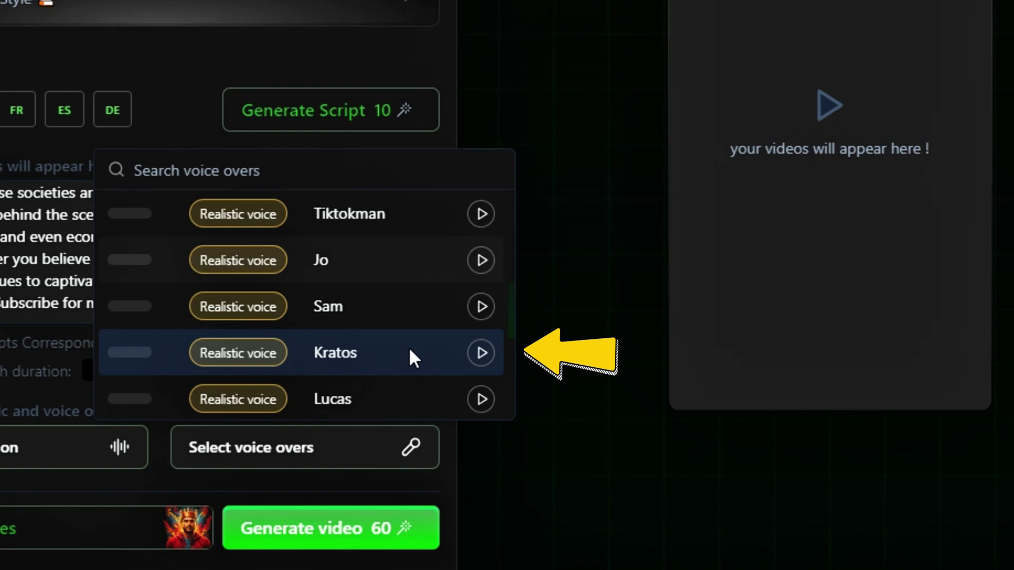
click(410, 350)
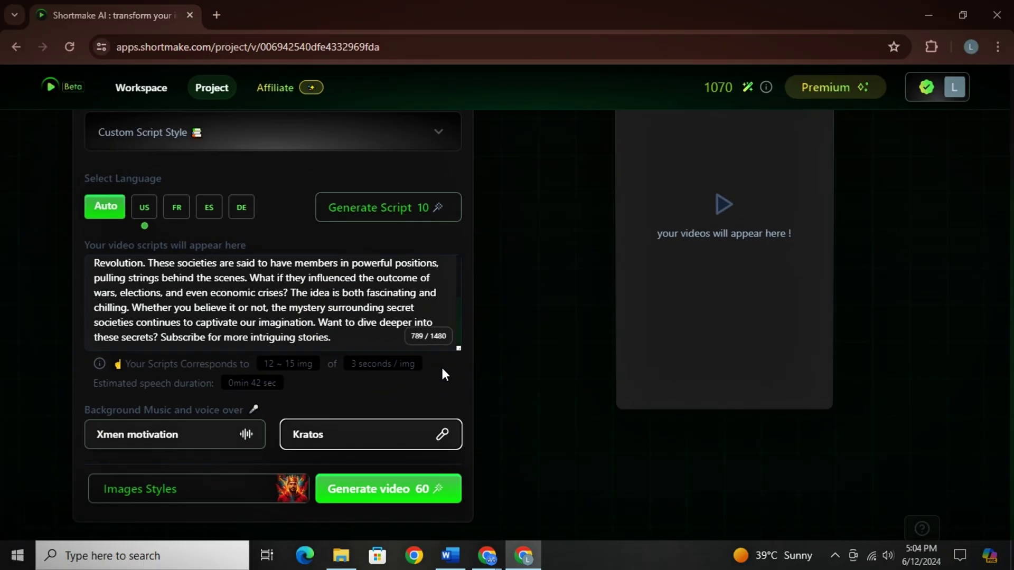
- Apply the 3D Style image style to the video
click(289, 490)
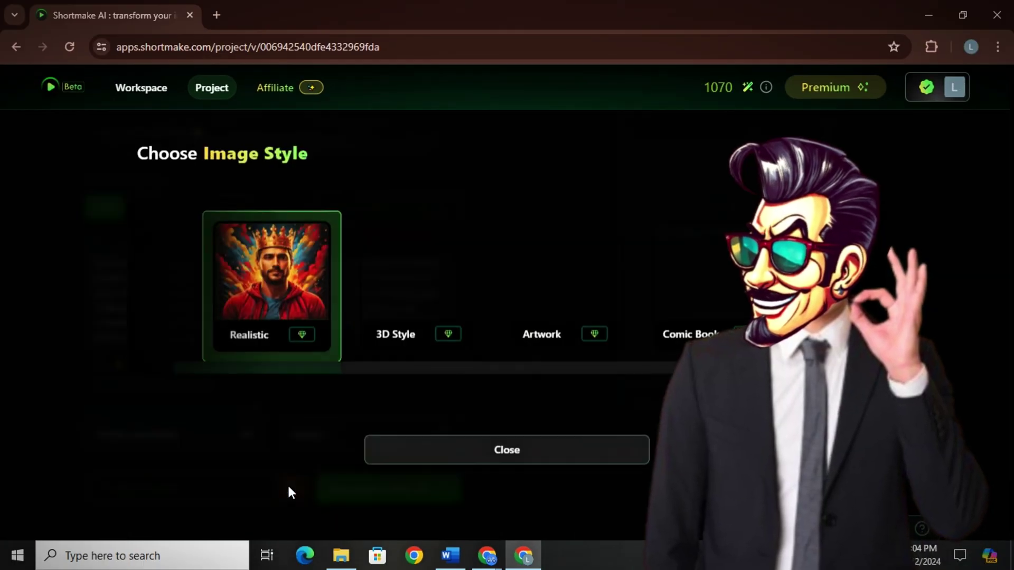
drag(324, 368, 796, 335)
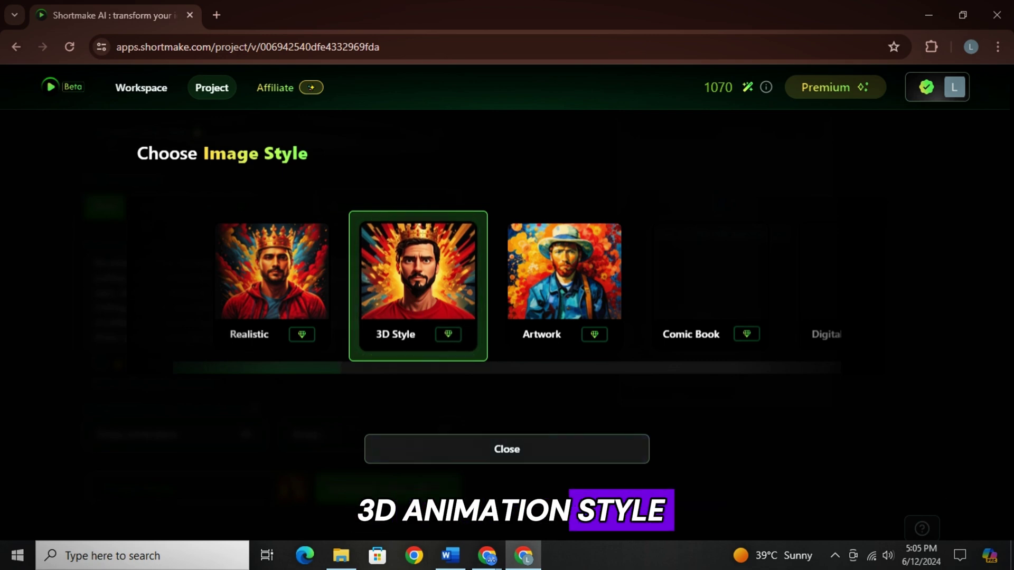
click(573, 444)
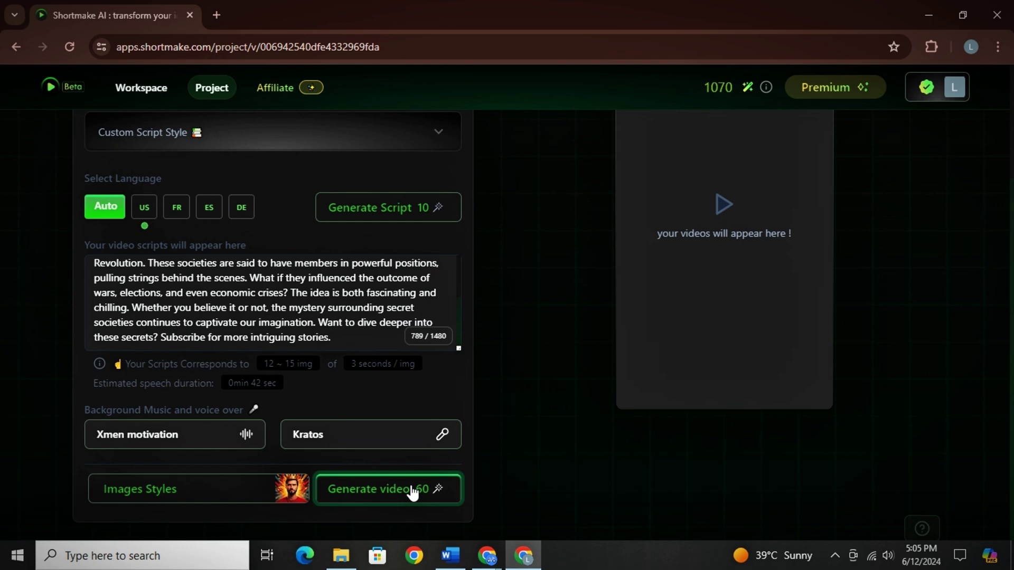
- Render the 49-second video and change subtitle custom color 2 from yellow to blue
click(400, 504)
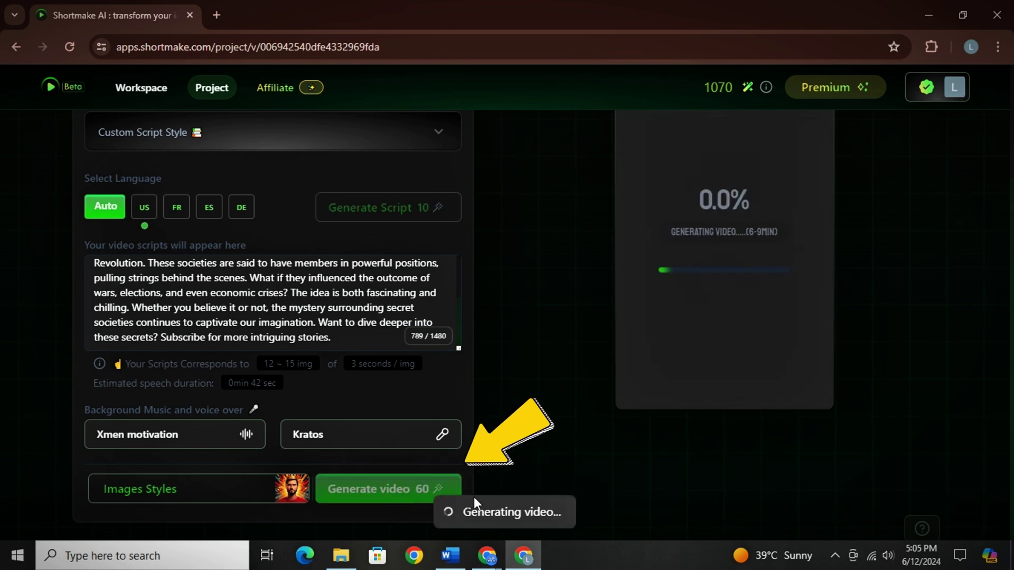
scroll(273, 317, up, 3)
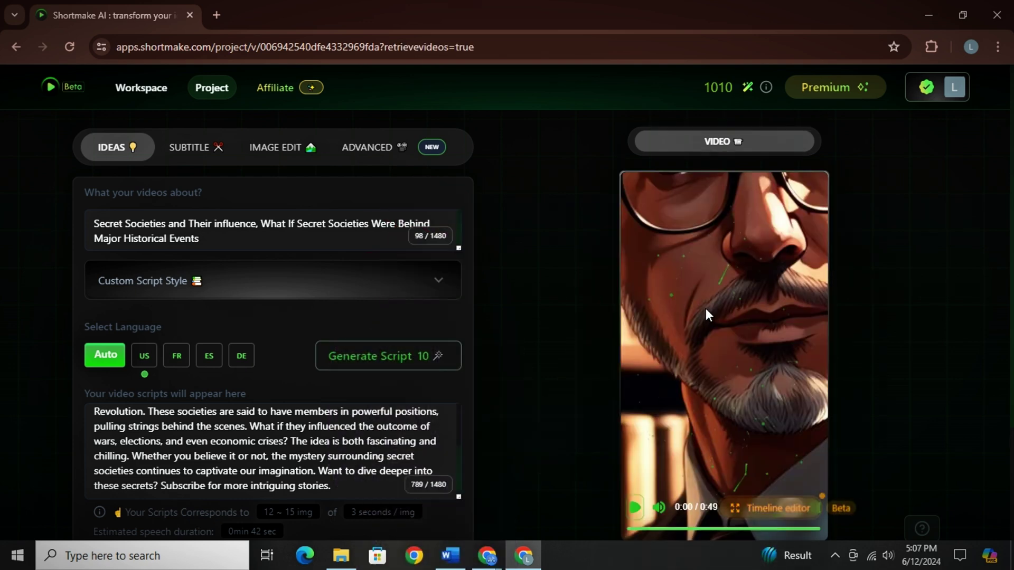
click(211, 149)
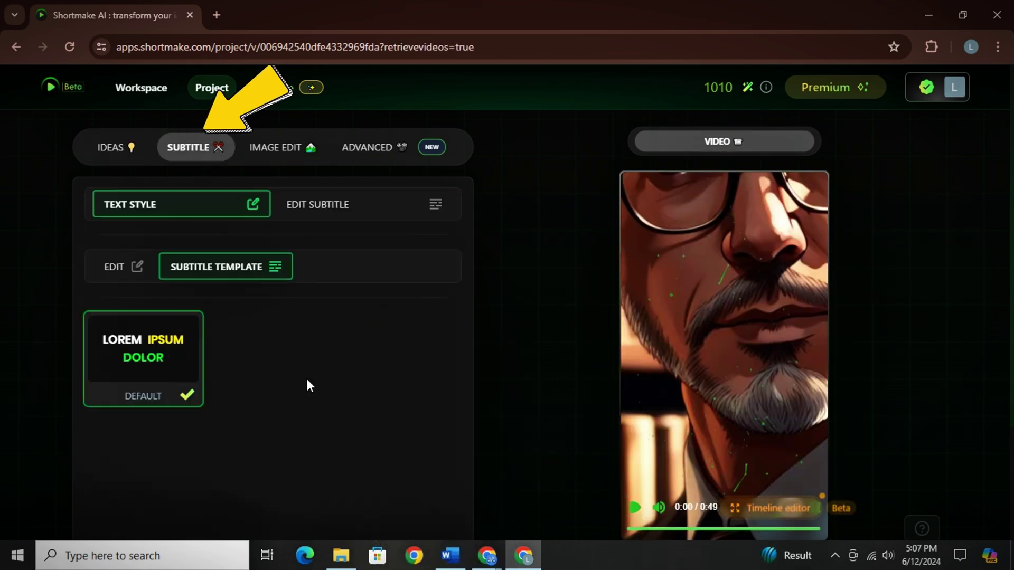
click(114, 268)
scroll(272, 337, down, 3)
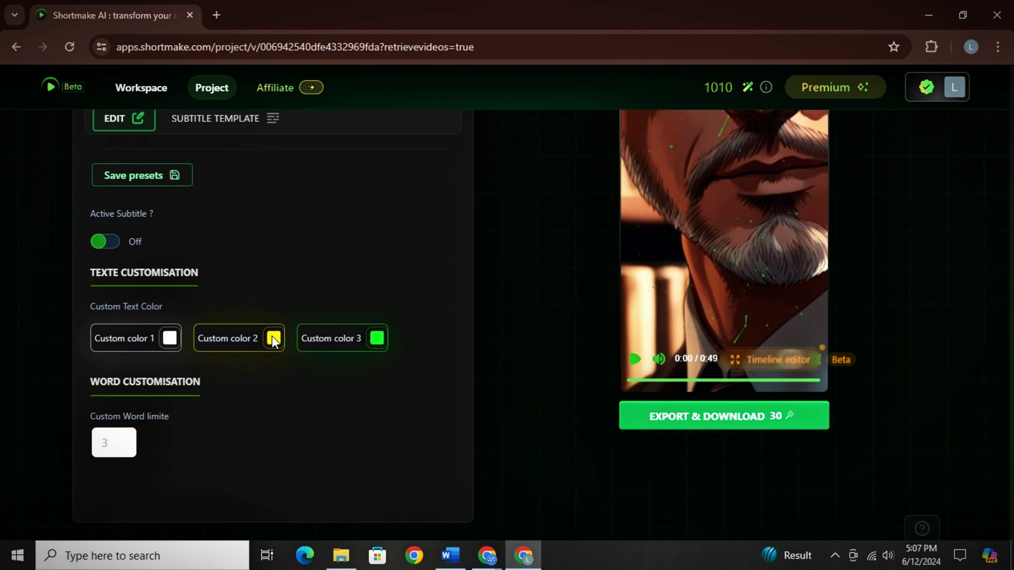
scroll(579, 463, up, 2)
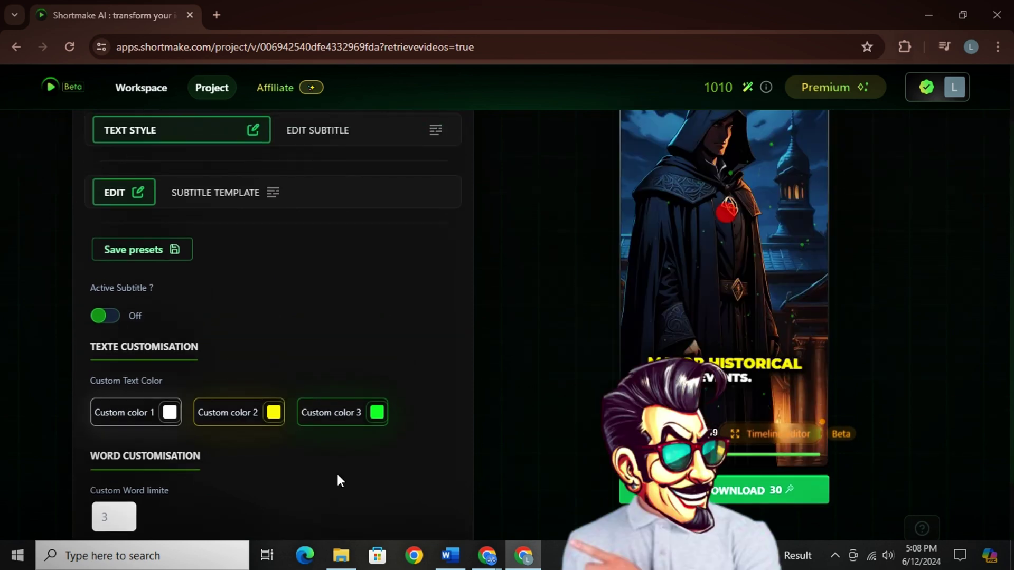
click(249, 412)
scroll(297, 496, down, 2)
click(294, 491)
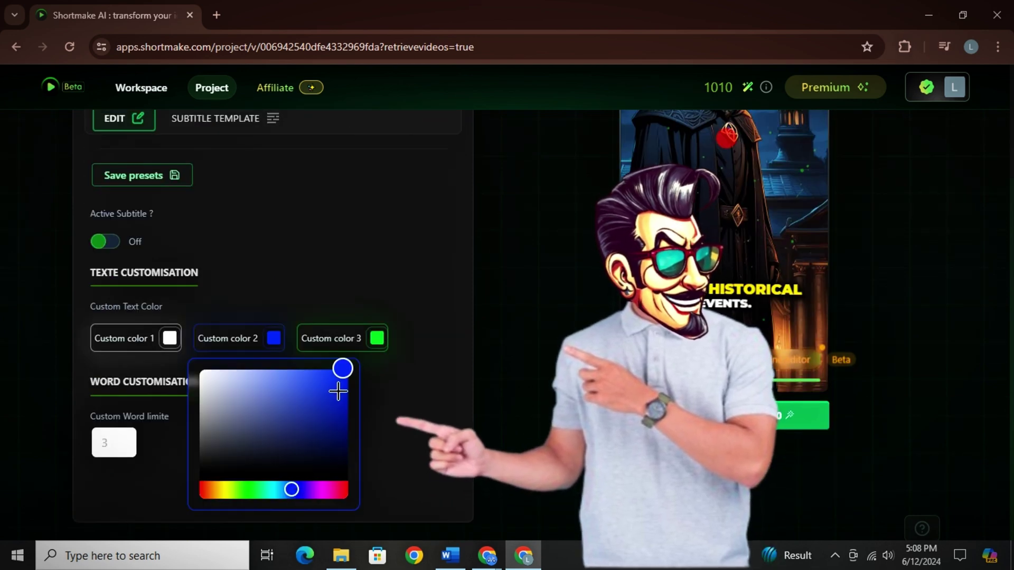
click(350, 383)
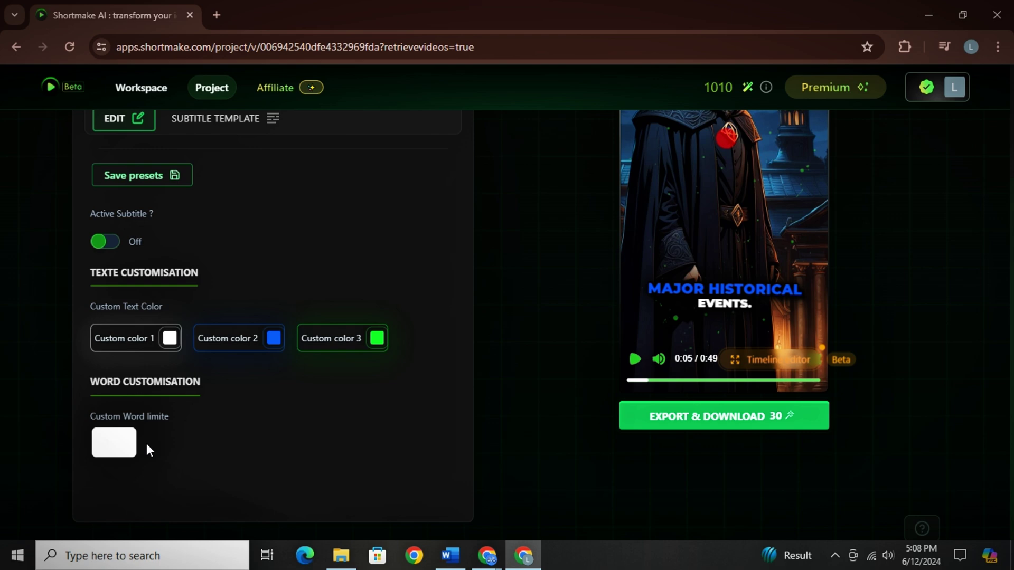
- Open the per-scene image prompts and clear scene 2's existing prompt
scroll(148, 450, up, 3)
click(296, 153)
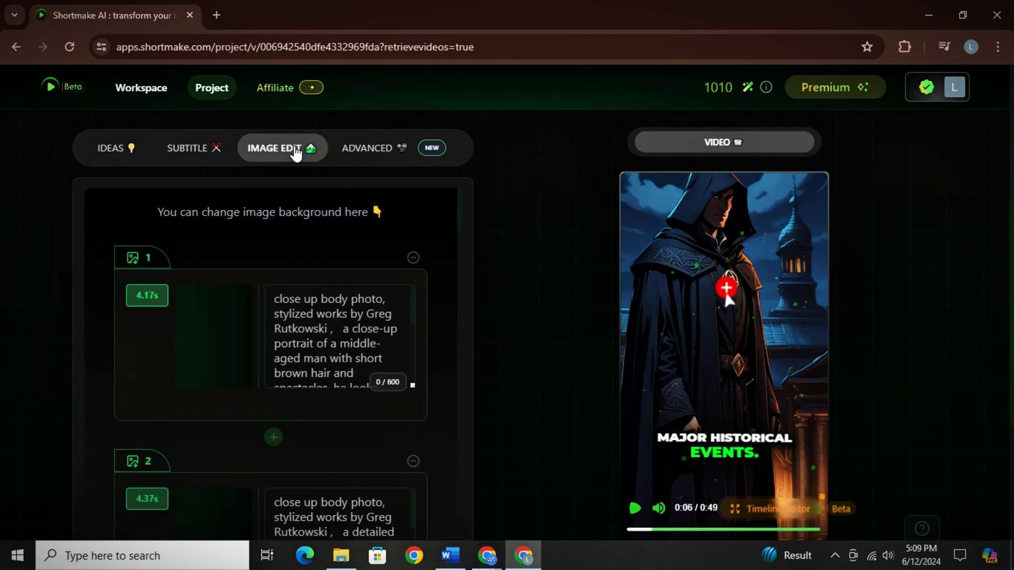
scroll(442, 299, down, 4)
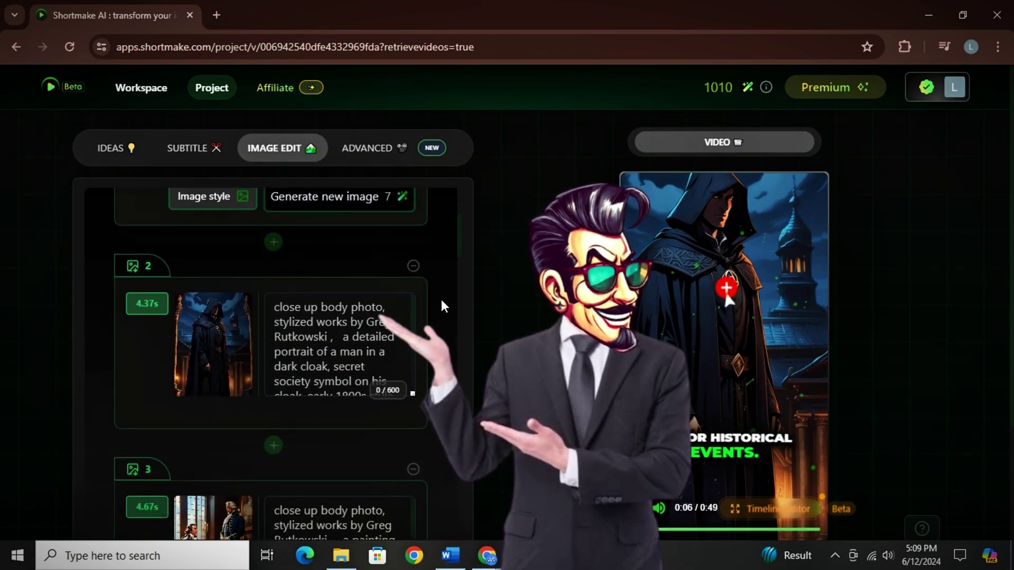
scroll(441, 299, down, 3)
scroll(442, 296, down, 4)
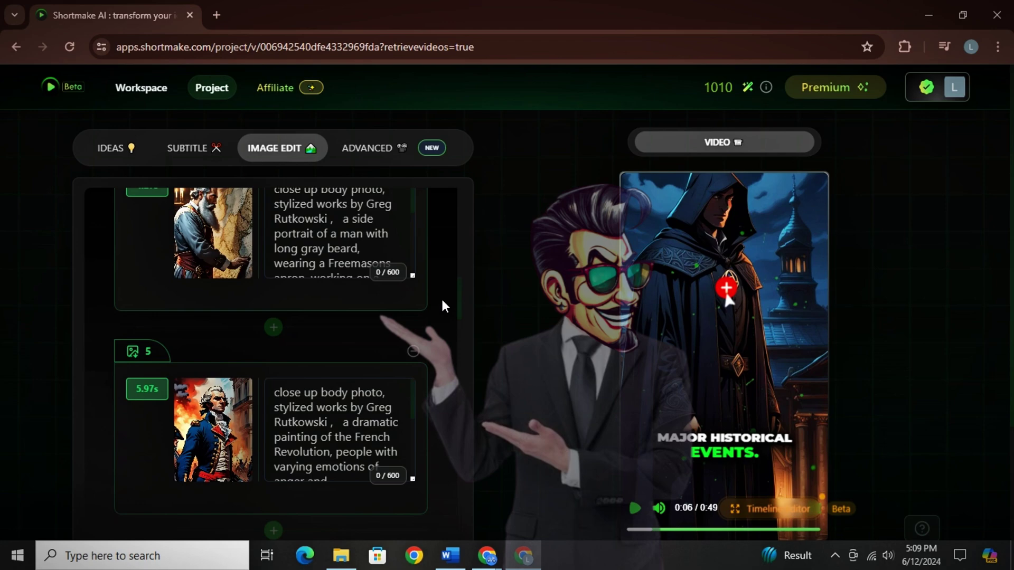
scroll(443, 301, down, 7)
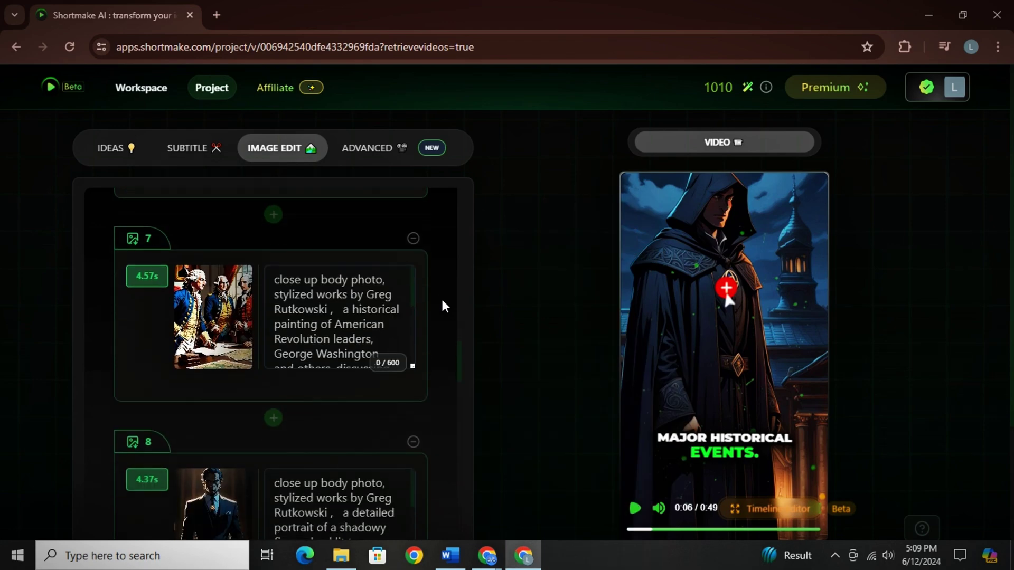
scroll(442, 302, down, 9)
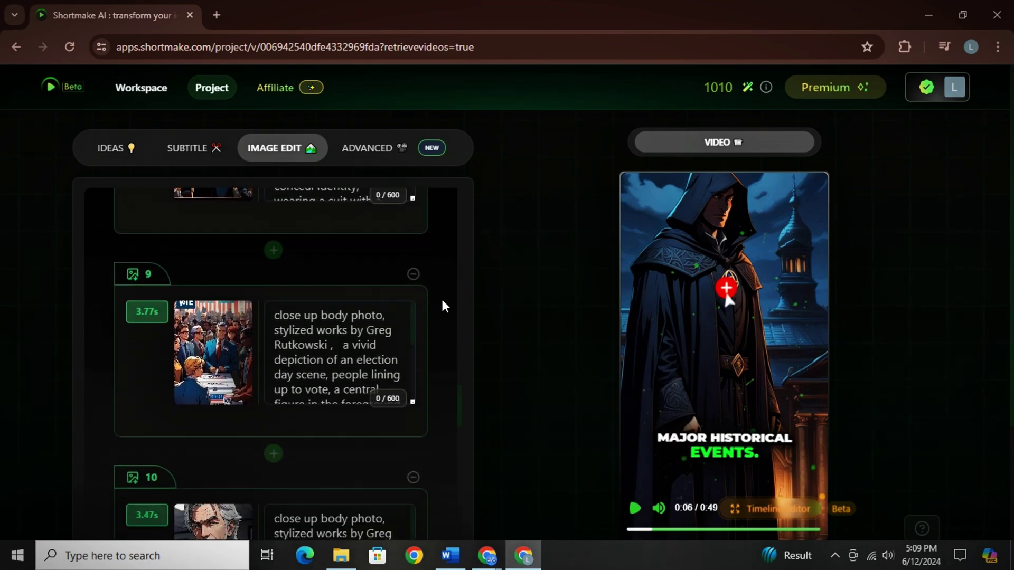
scroll(441, 307, down, 2)
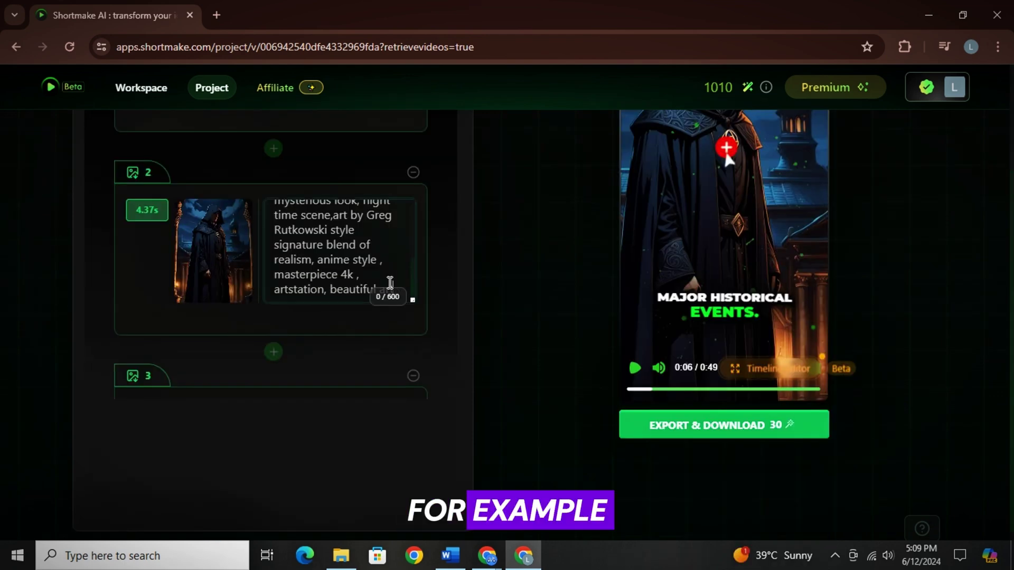
drag(389, 283, 267, 181)
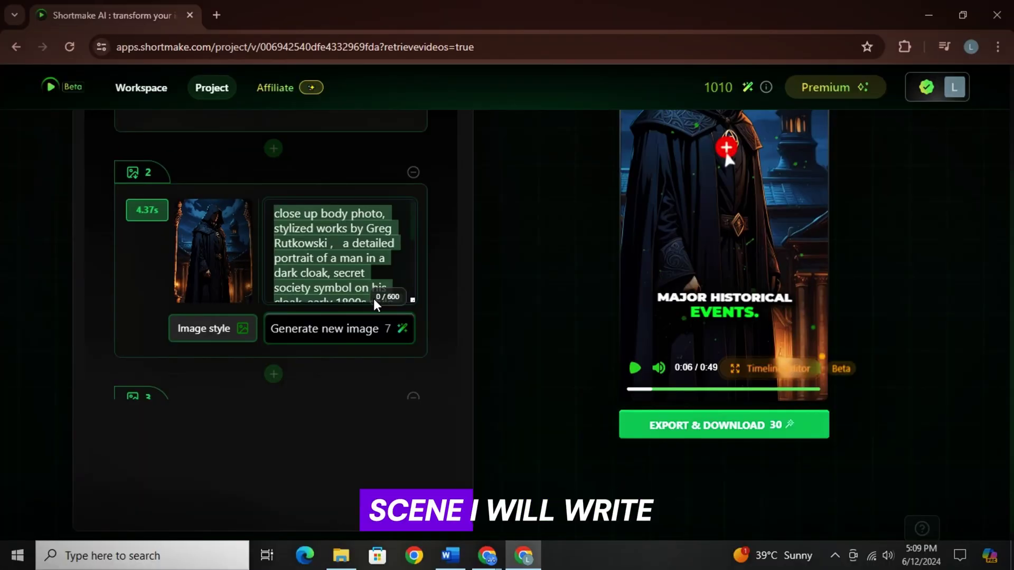
key(BackSpace)
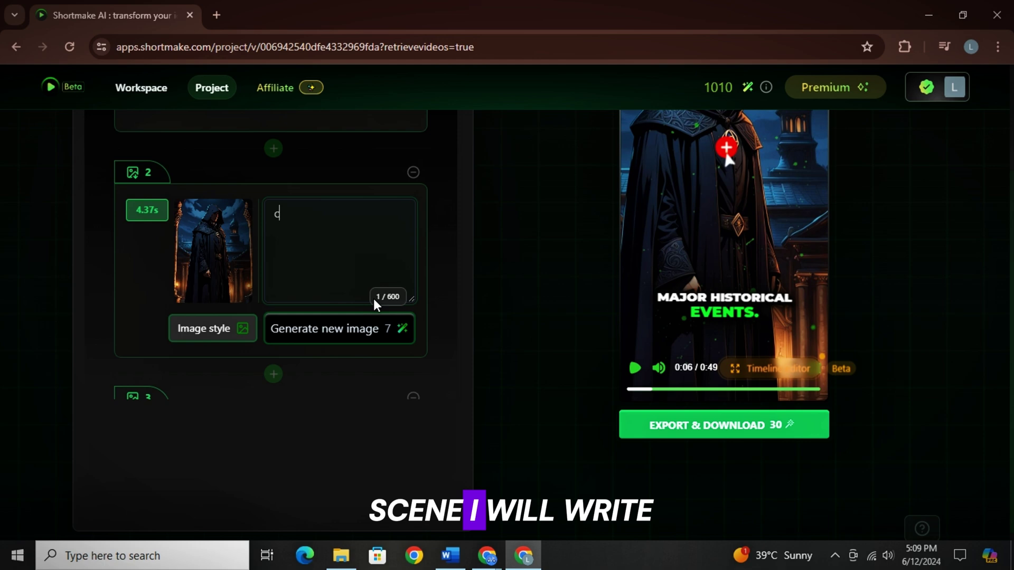
- Write a scene 2 prompt for a masked person in a dark black ninja coat, realistic, 4k
text(photo of a mysterious person wearing a mask and dark black ninja coat)
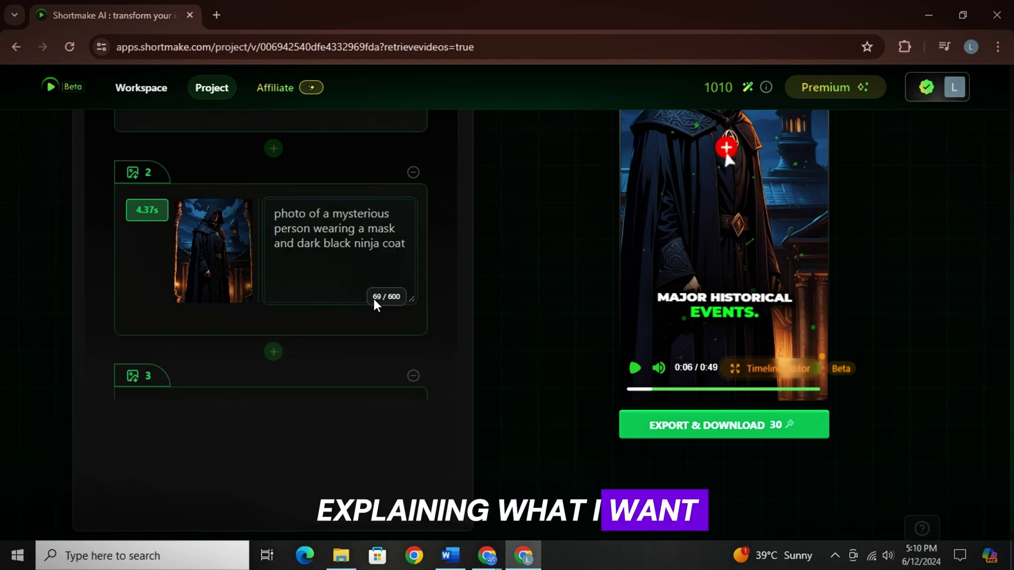
text(, standing in the middle of a haunted castle, with a magical sword hung at his back, h)
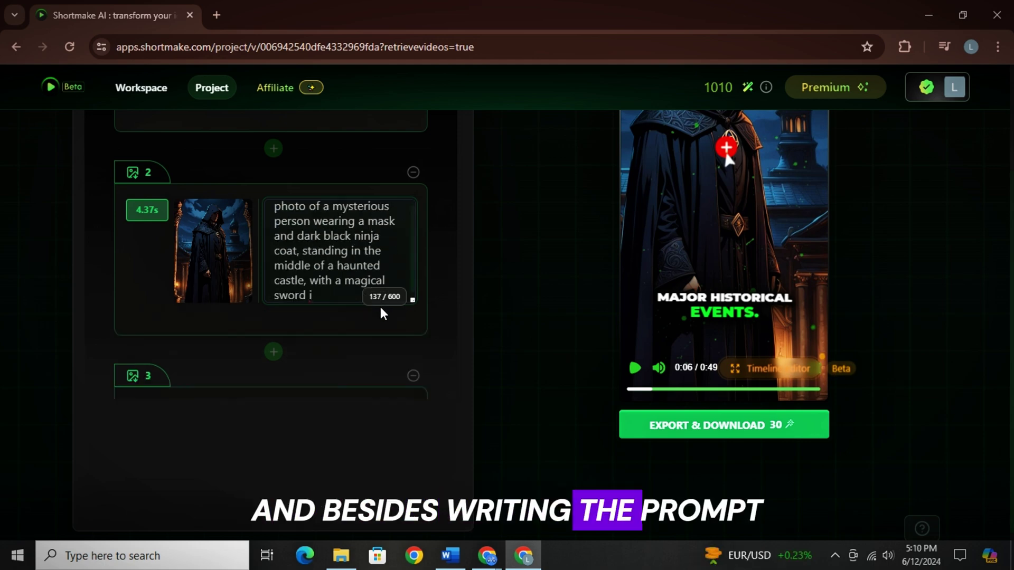
scroll(397, 281, down, 1)
text(ighly de)
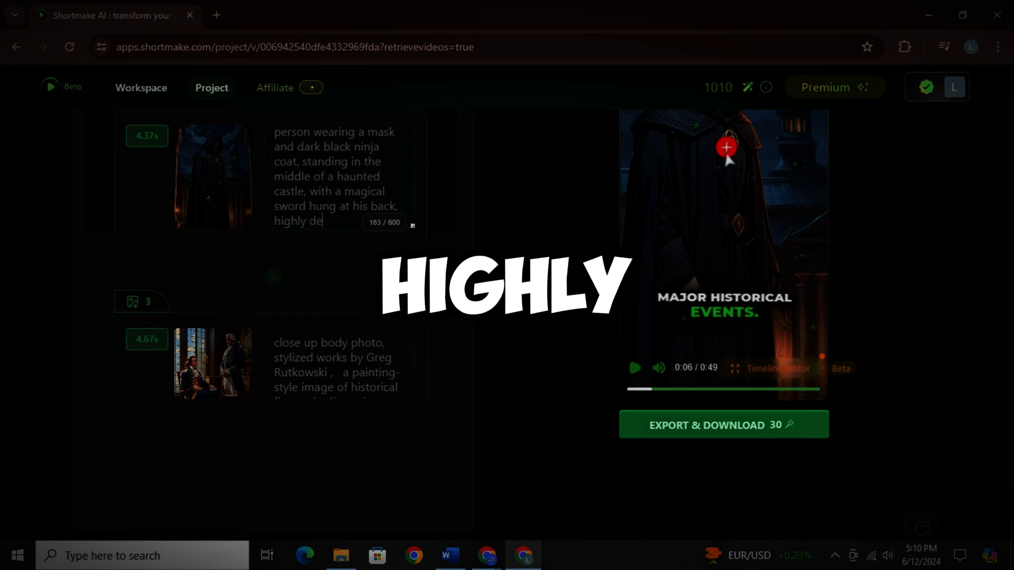
text(tailed, realistic, 4k.)
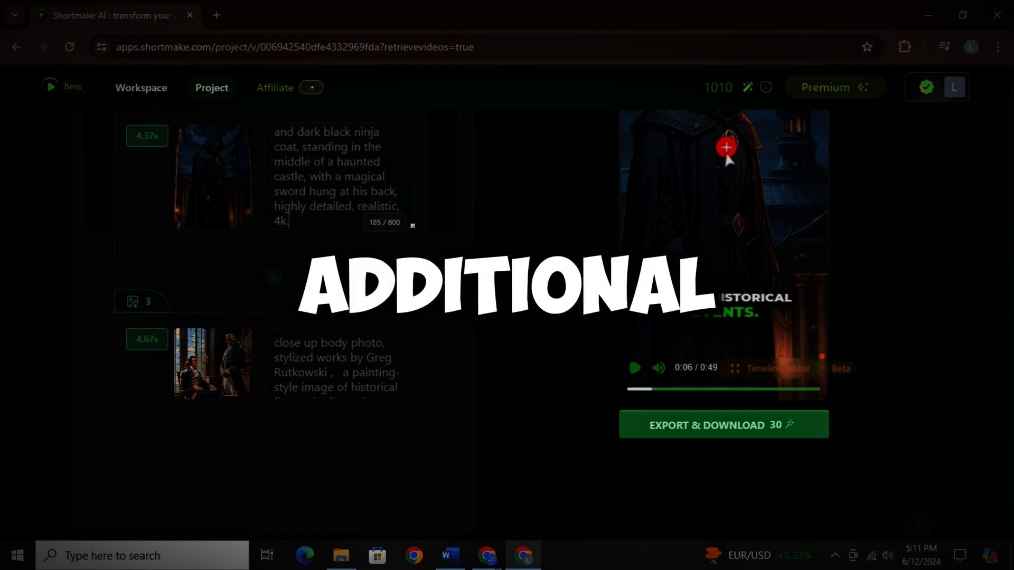
scroll(292, 285, up, 1)
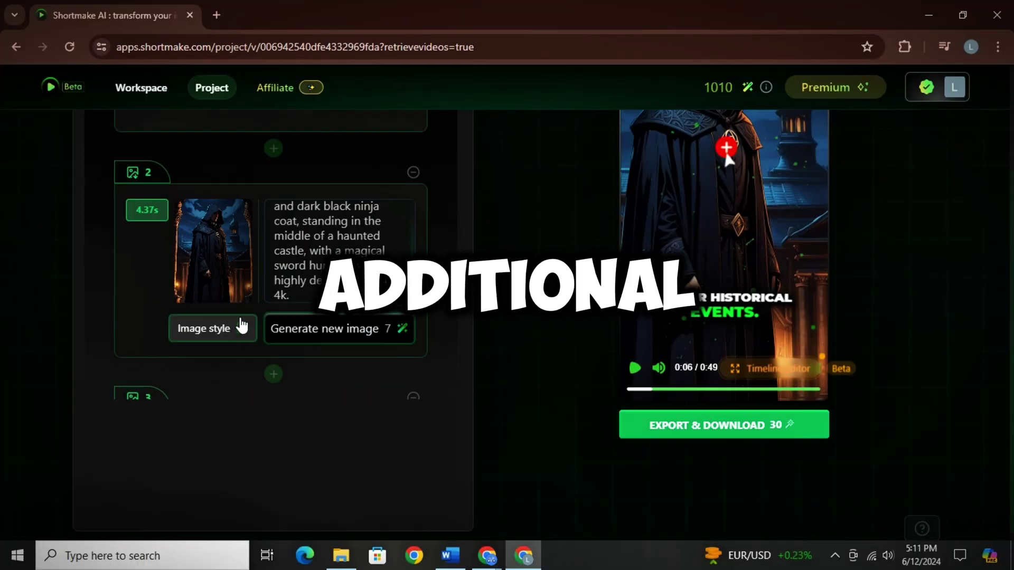
- Set scene 2's image style and regenerate its picture as the sword-wielding ninja
click(240, 327)
scroll(238, 264, down, 2)
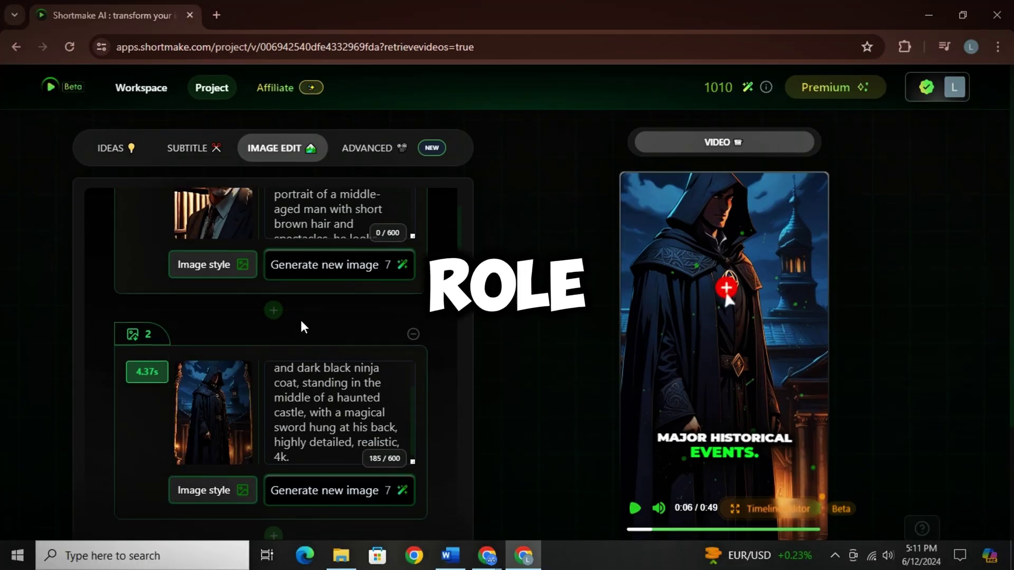
click(339, 491)
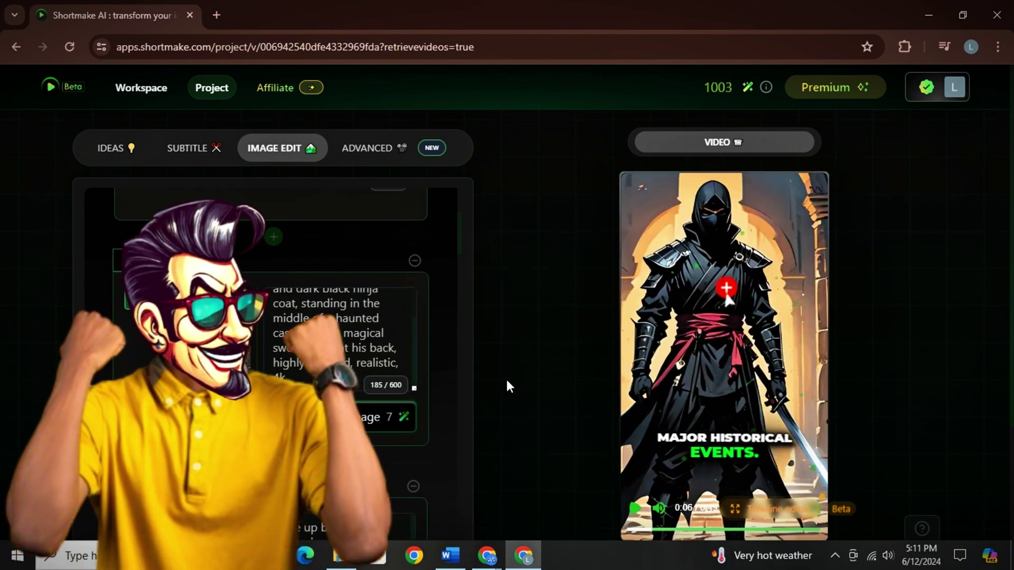
scroll(565, 426, down, 2)
scroll(569, 432, up, 2)
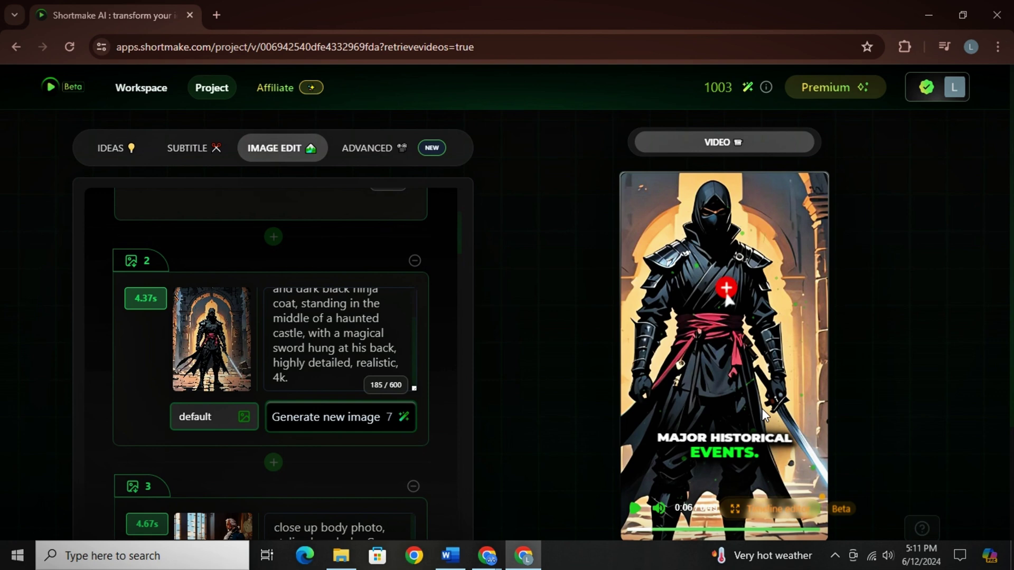
scroll(396, 308, down, 2)
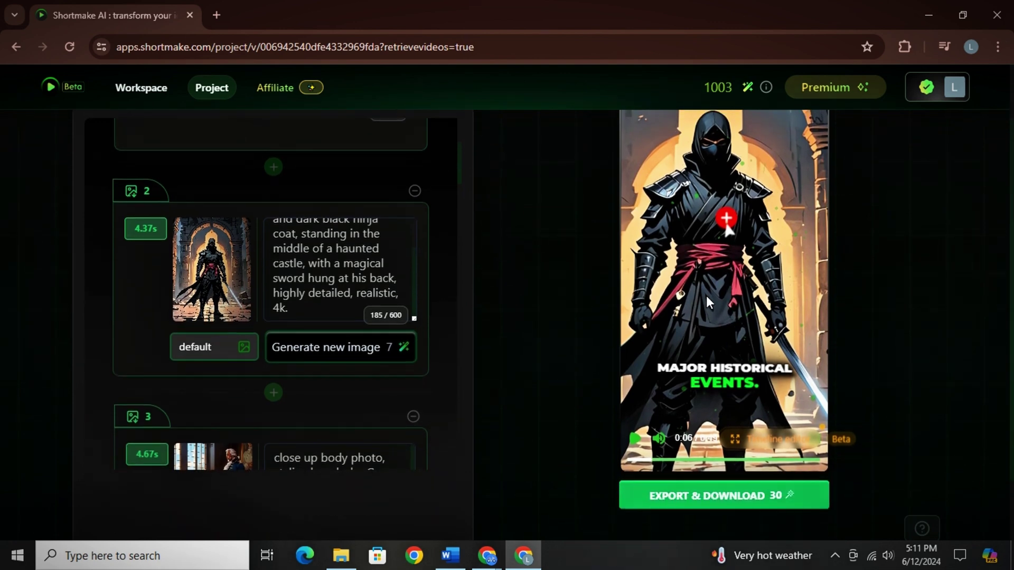
scroll(378, 430, up, 5)
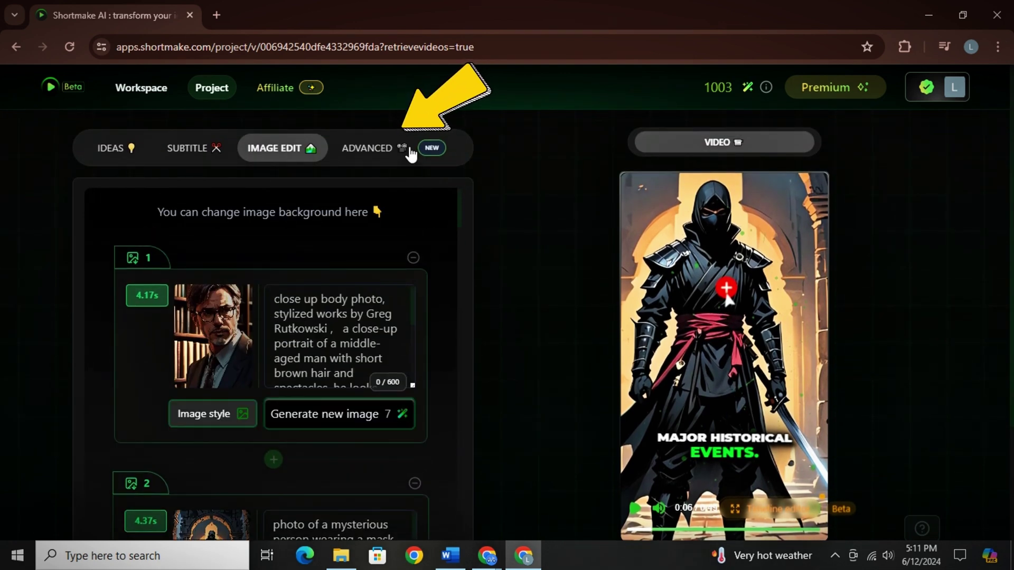
- Apply the sparkle overlay animation from the ADVANCED options
click(429, 148)
scroll(364, 264, down, 1)
scroll(341, 281, down, 1)
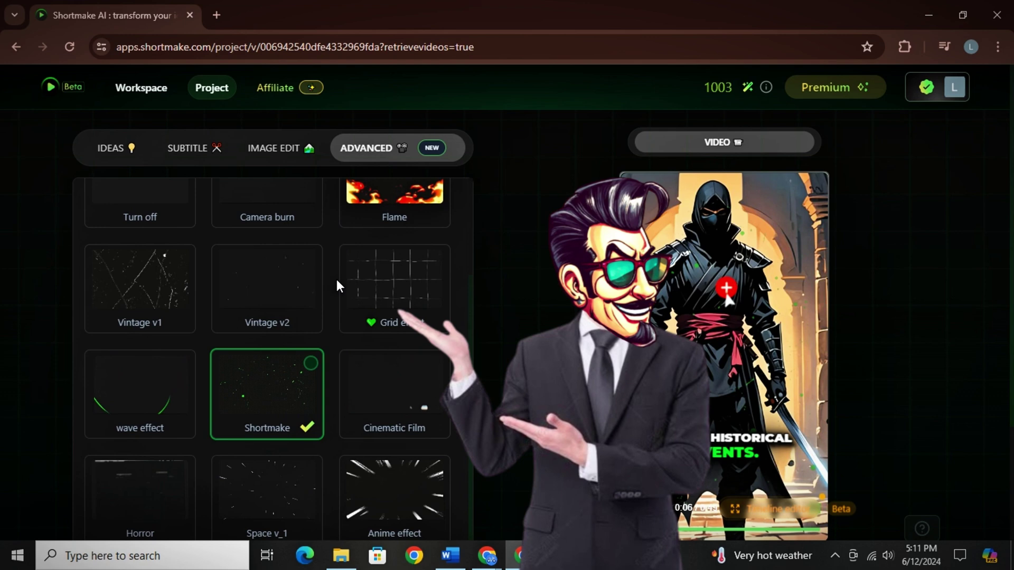
scroll(330, 306, down, 1)
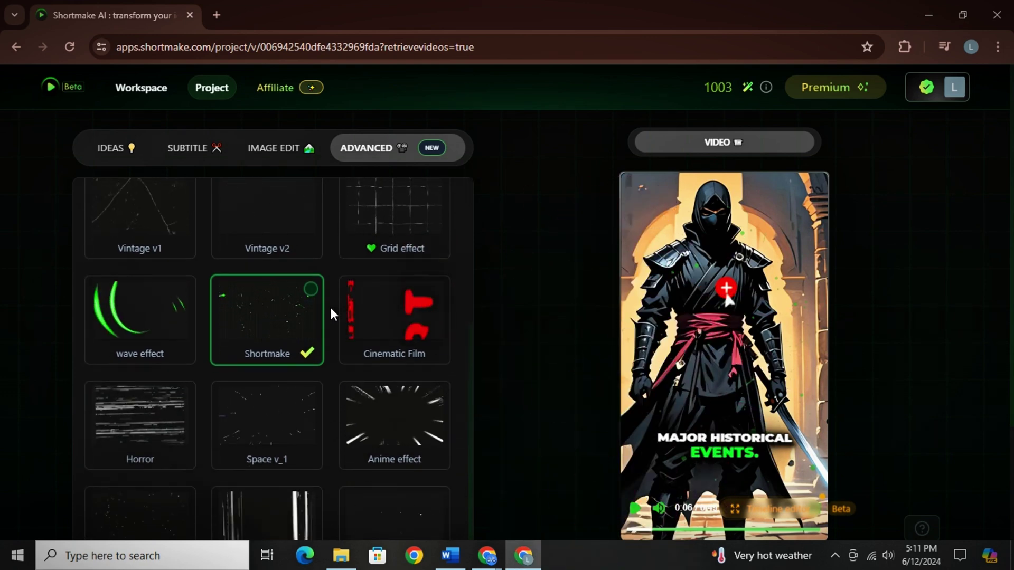
scroll(331, 308, down, 1)
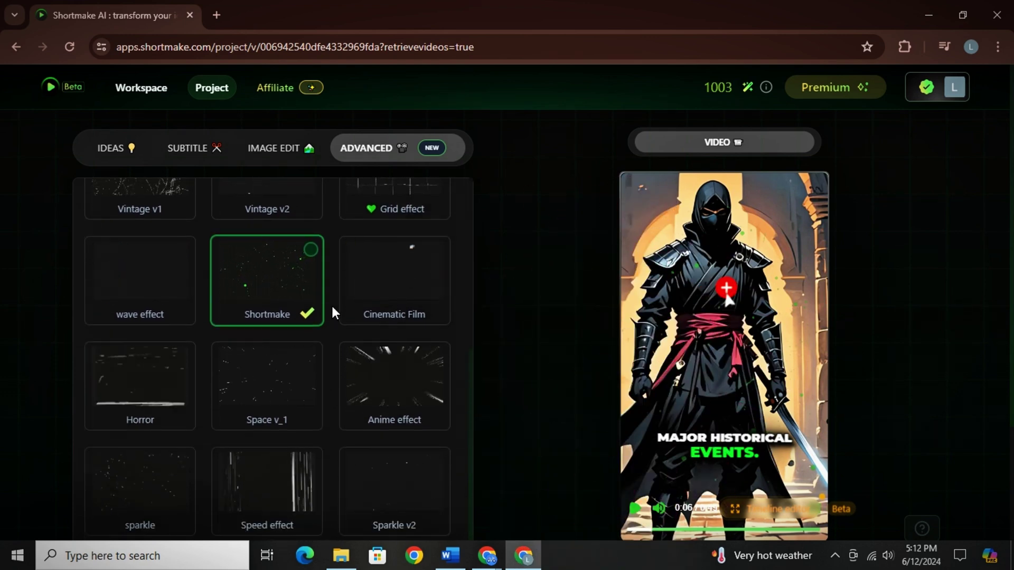
scroll(331, 303, down, 1)
scroll(331, 303, down, 1)
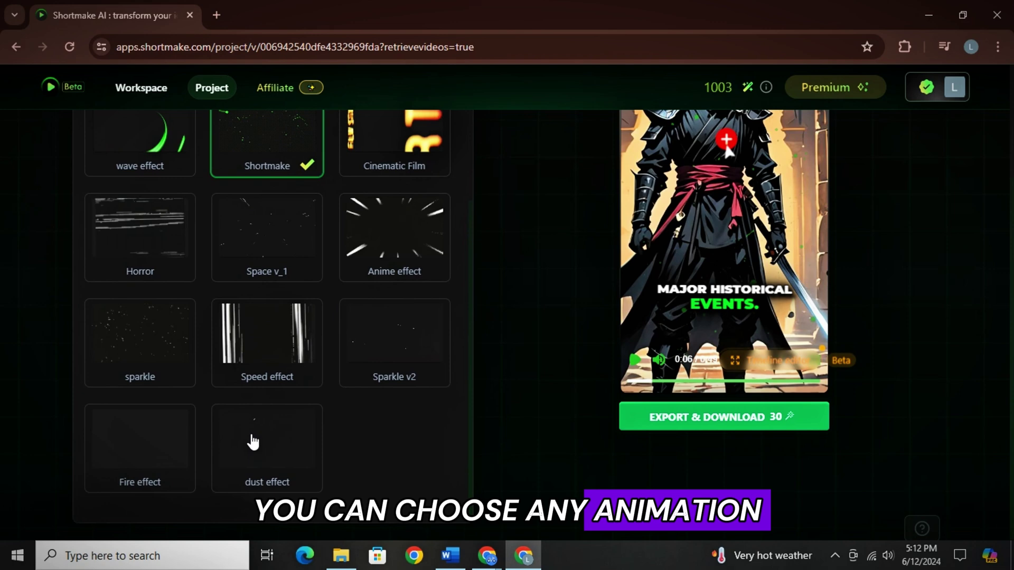
click(129, 355)
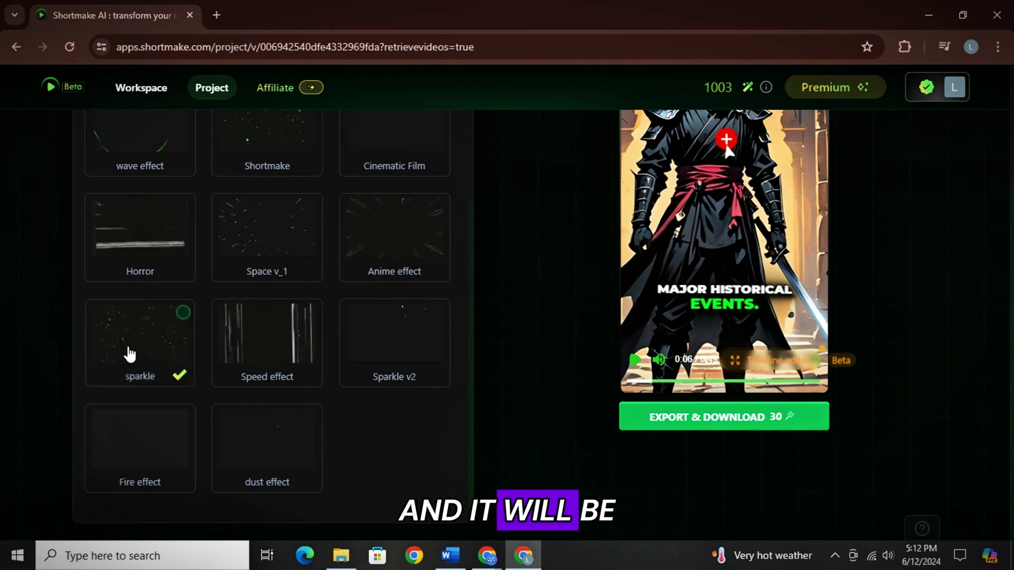
- Export and download the video, confirming the 30-credit export
scroll(204, 385, up, 1)
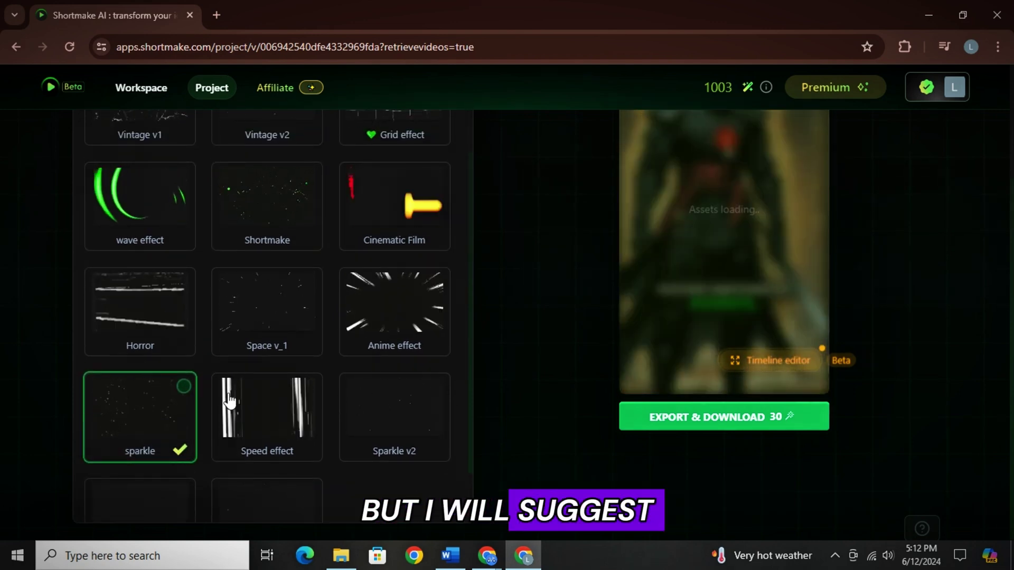
scroll(240, 404, up, 1)
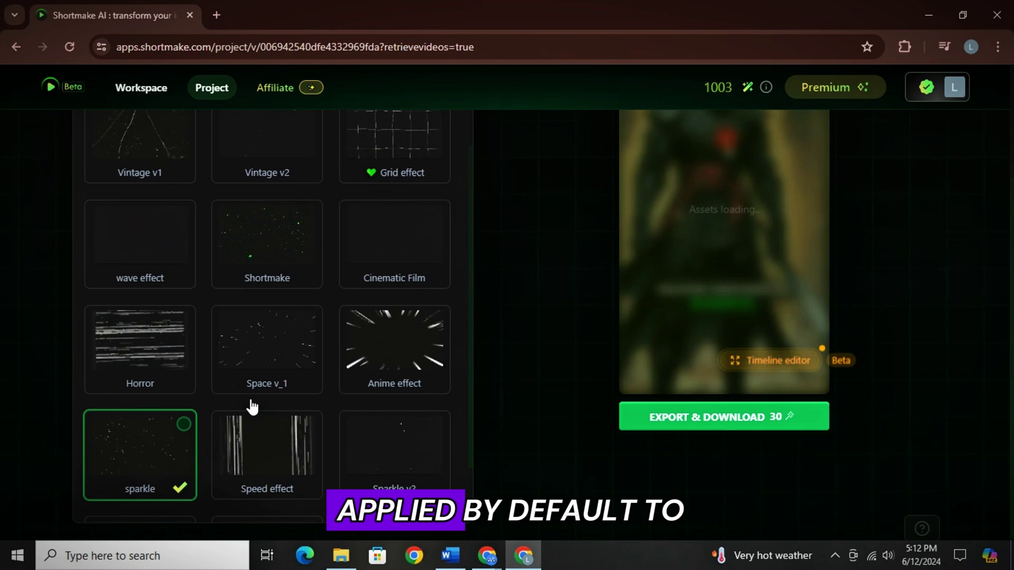
click(688, 423)
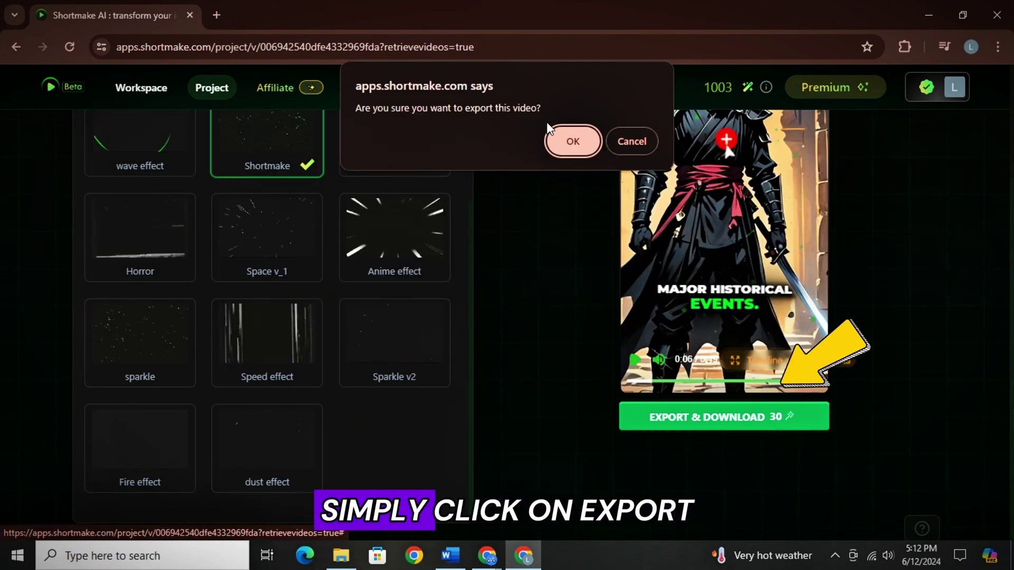
click(578, 140)
scroll(993, 303, down, 1)
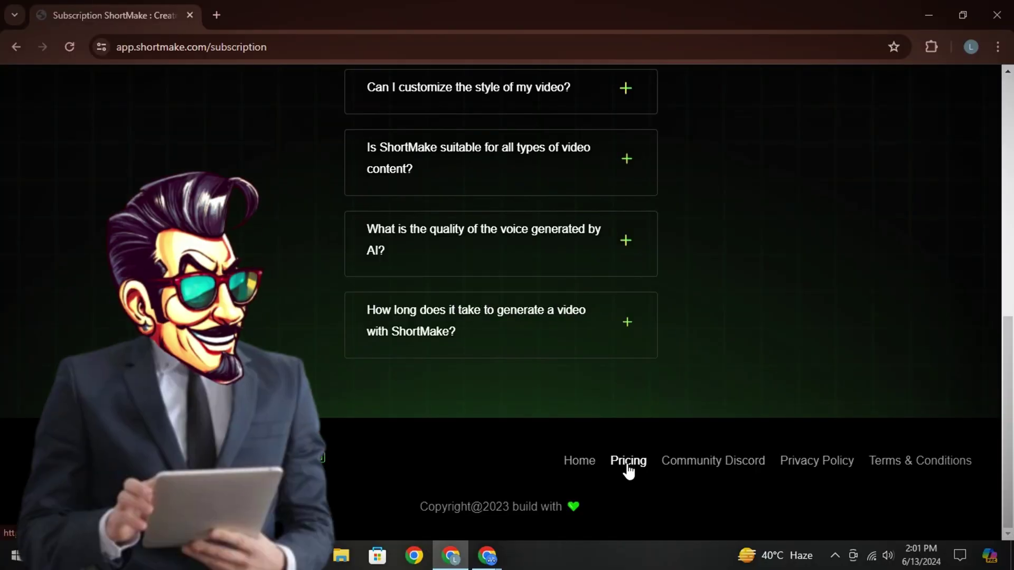
- Browse the pricing plans and slide the Pro plan to unlimited credits at $240/month
click(627, 463)
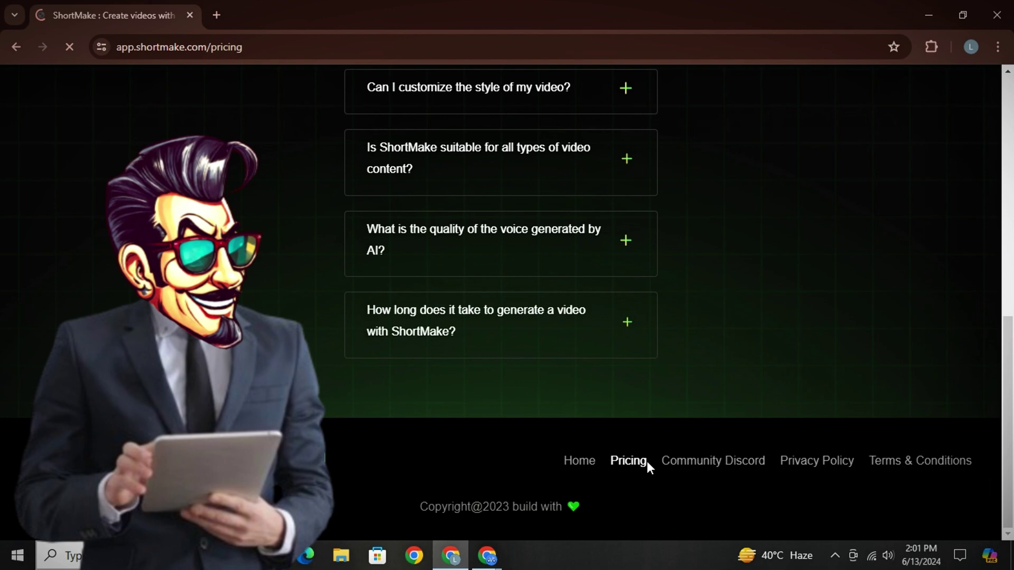
scroll(1012, 247, down, 5)
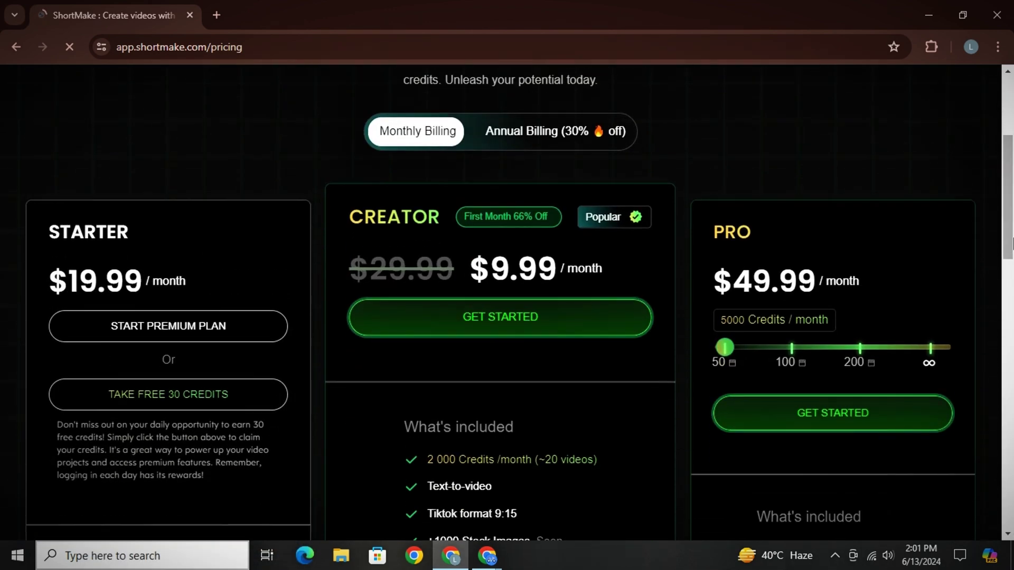
scroll(1012, 254, up, 1)
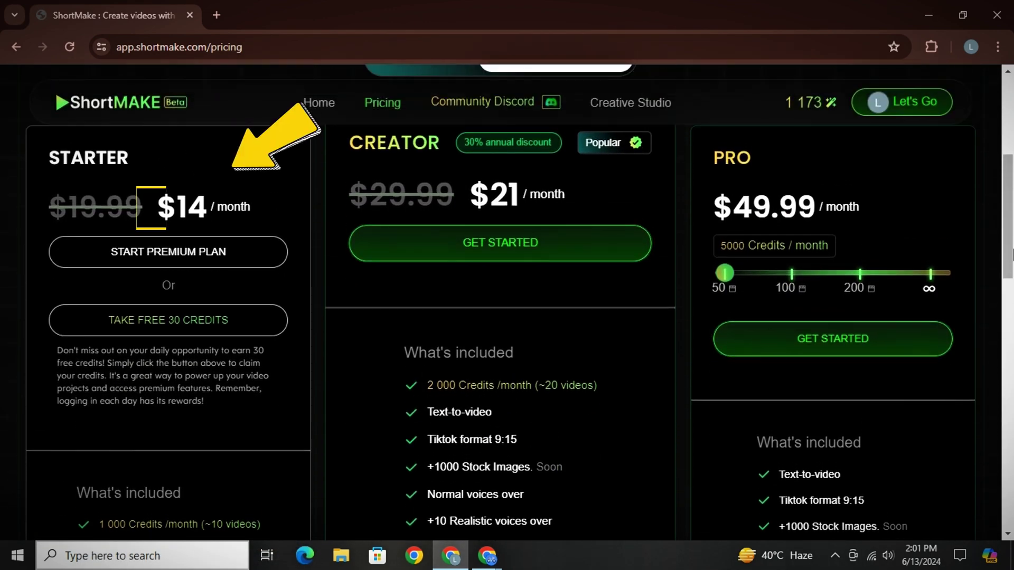
scroll(27, 297, down, 4)
scroll(27, 297, down, 1)
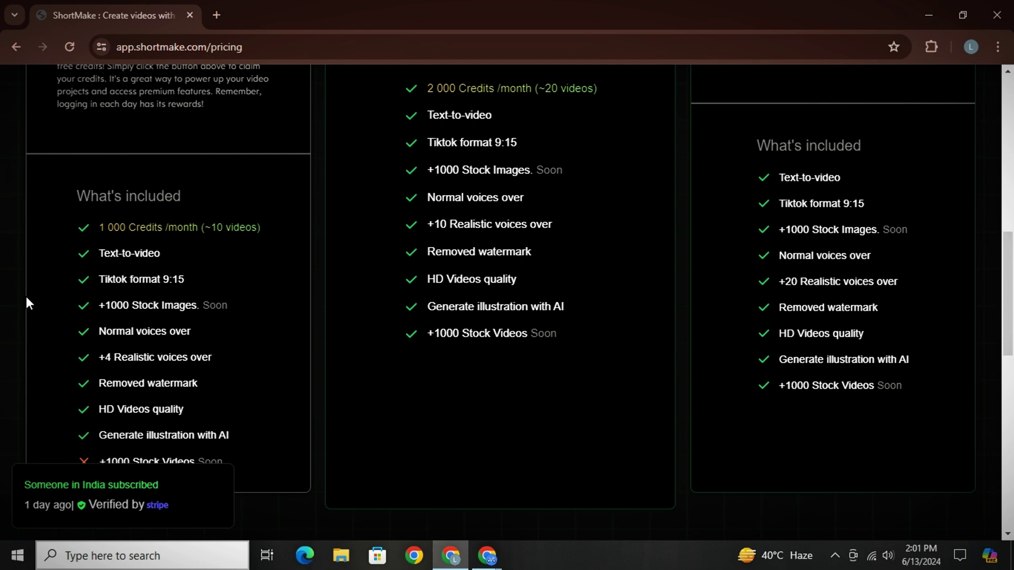
scroll(301, 343, up, 5)
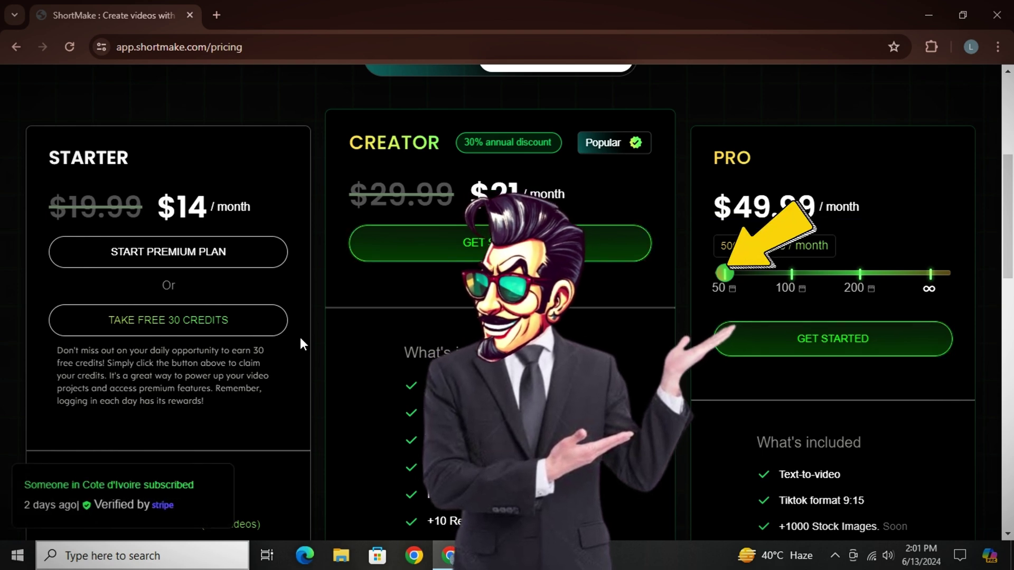
click(929, 274)
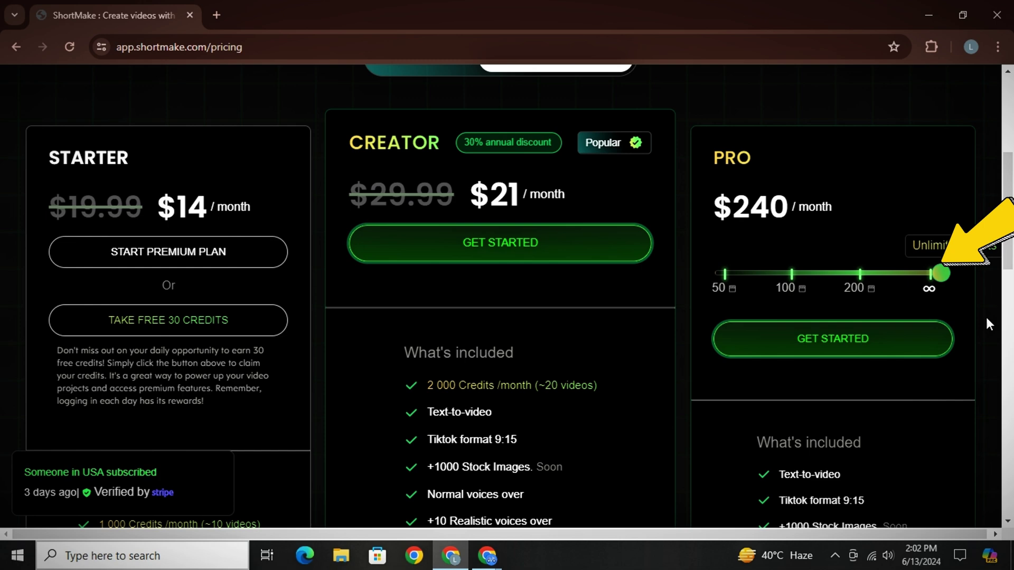
scroll(986, 315, up, 5)
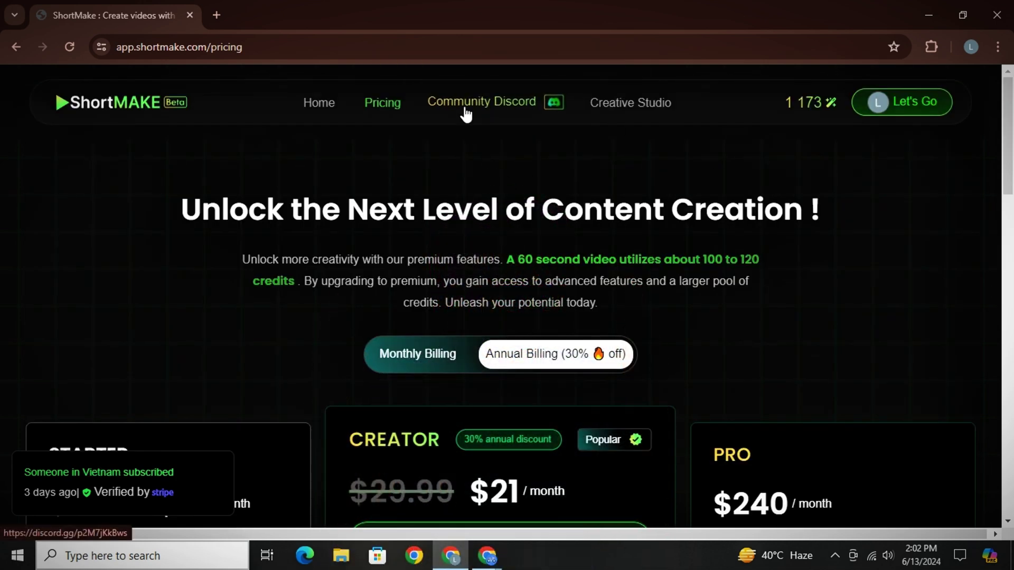
- Open the ShortMake AI Discord server invite in a new tab from the Community Discord link
click(465, 107)
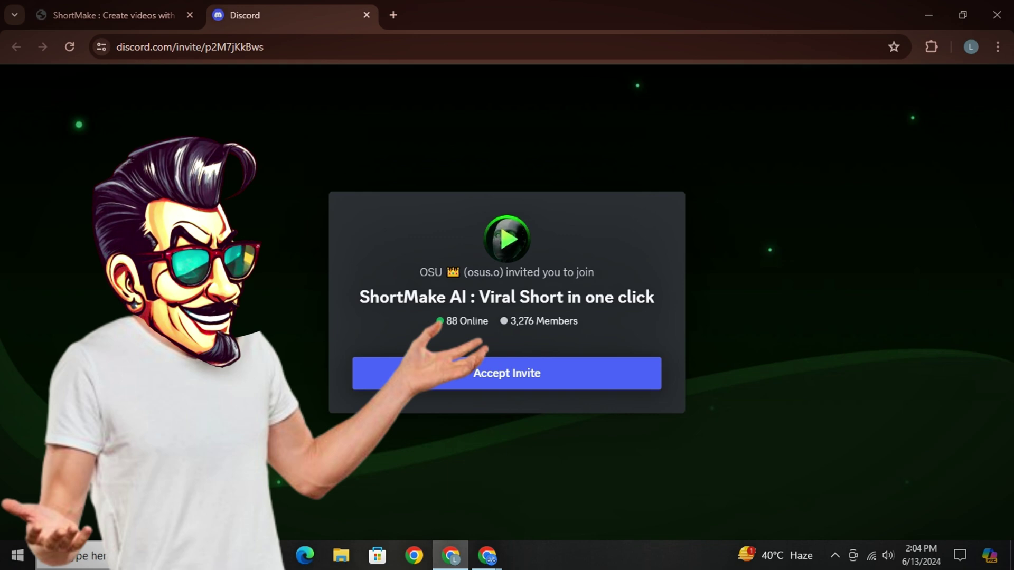